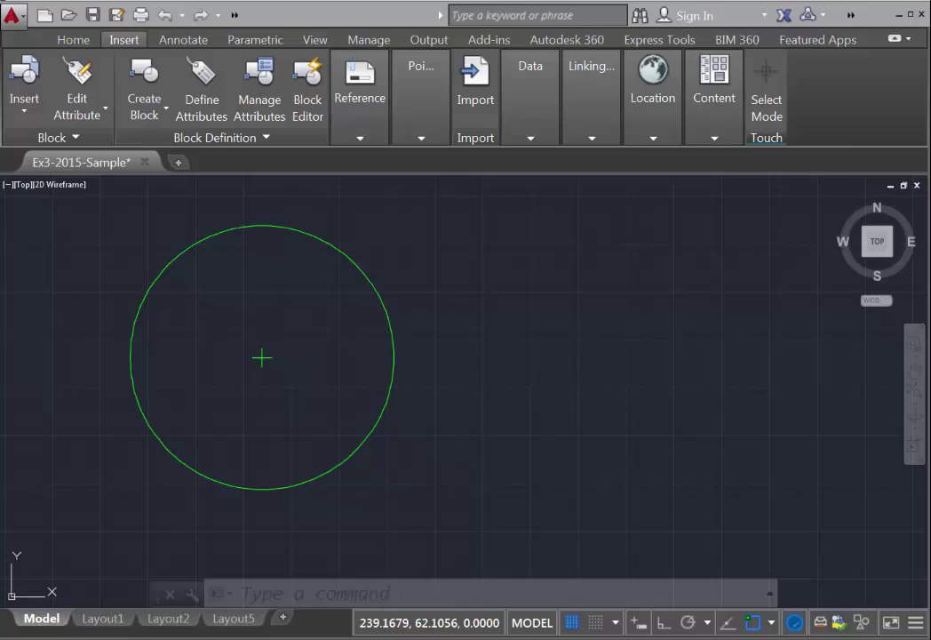
# Check the plant list image for reference, then close it
pyautogui.hotkey('alt', 'Tab')
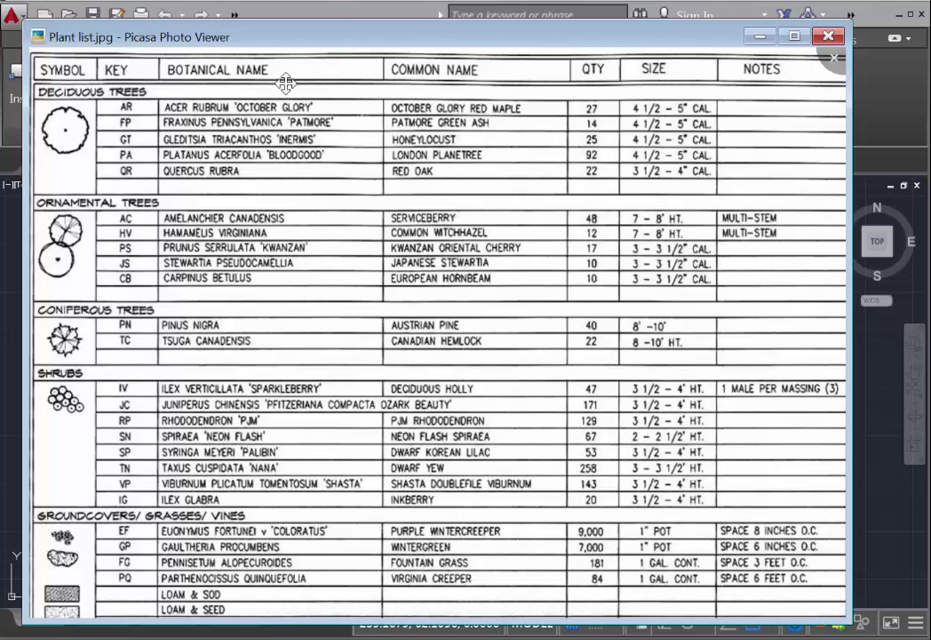
pyautogui.moveTo(275, 60); pyautogui.dragTo(274, 50)
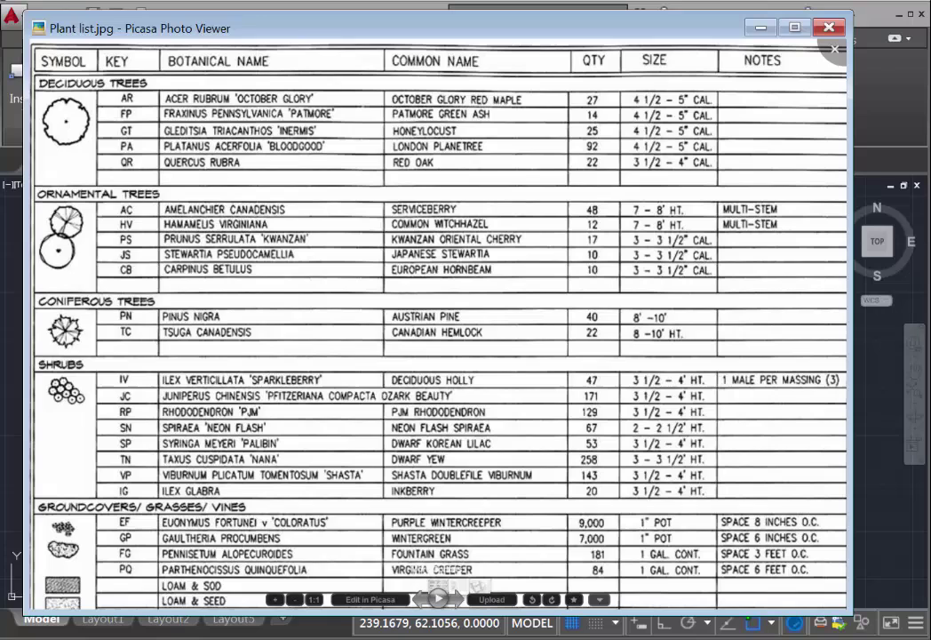
pyautogui.moveTo(438, 587)
pyautogui.press('Escape')
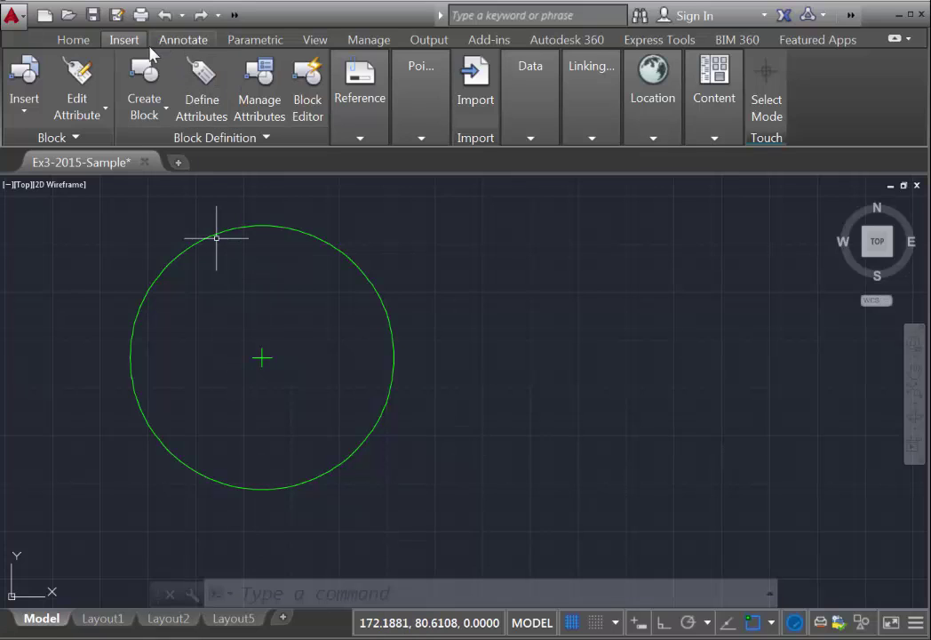
# Define a constant KEY attribute with default PA and text height 1, placed near the circle centre
pyautogui.click(215, 119)
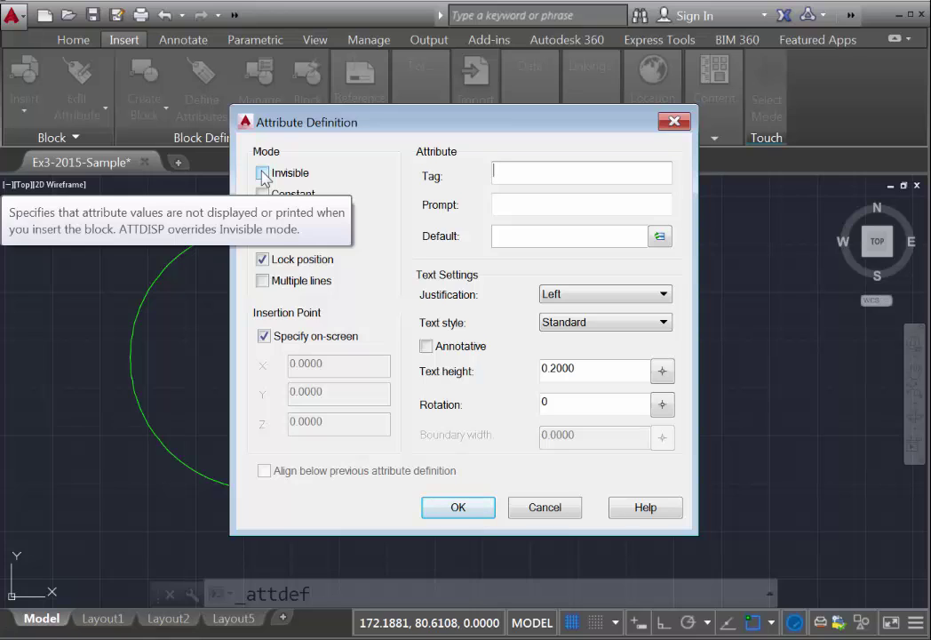
pyautogui.click(265, 195)
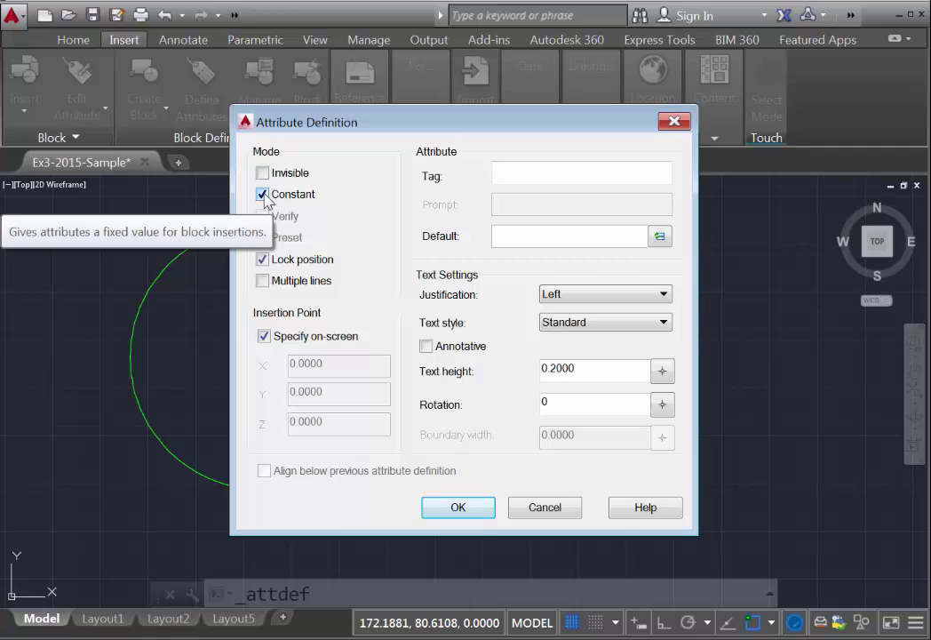
pyautogui.click(559, 176)
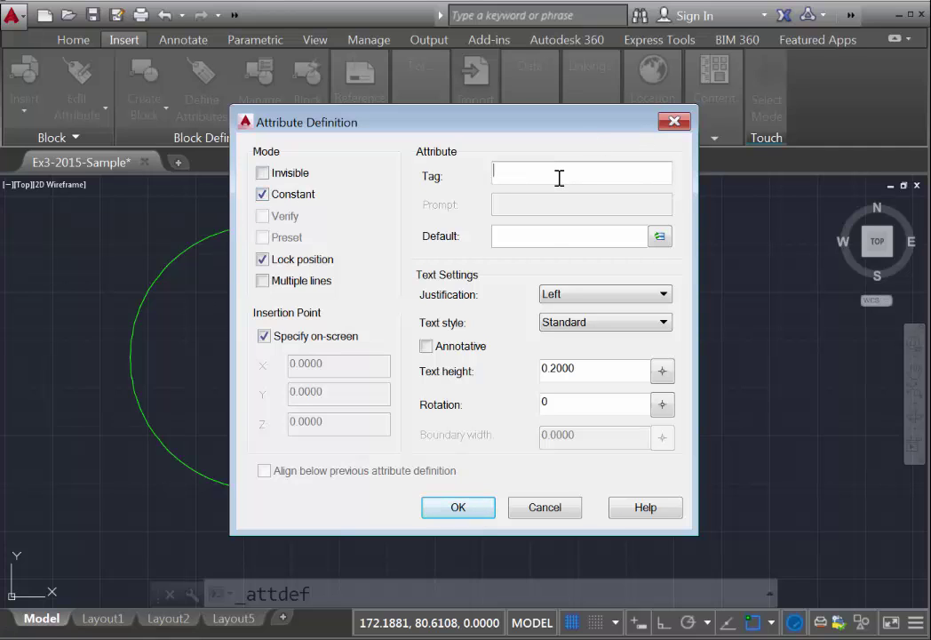
pyautogui.write('KEY')
pyautogui.press('Tab')
pyautogui.write('PA')
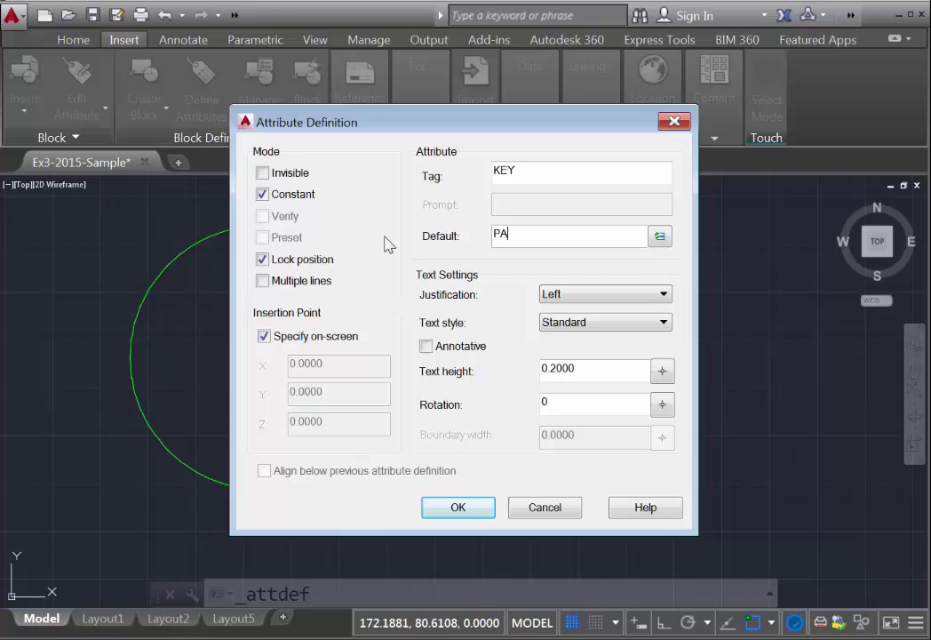
pyautogui.write('1')
pyautogui.doubleClick(561, 374)
pyautogui.press('End')
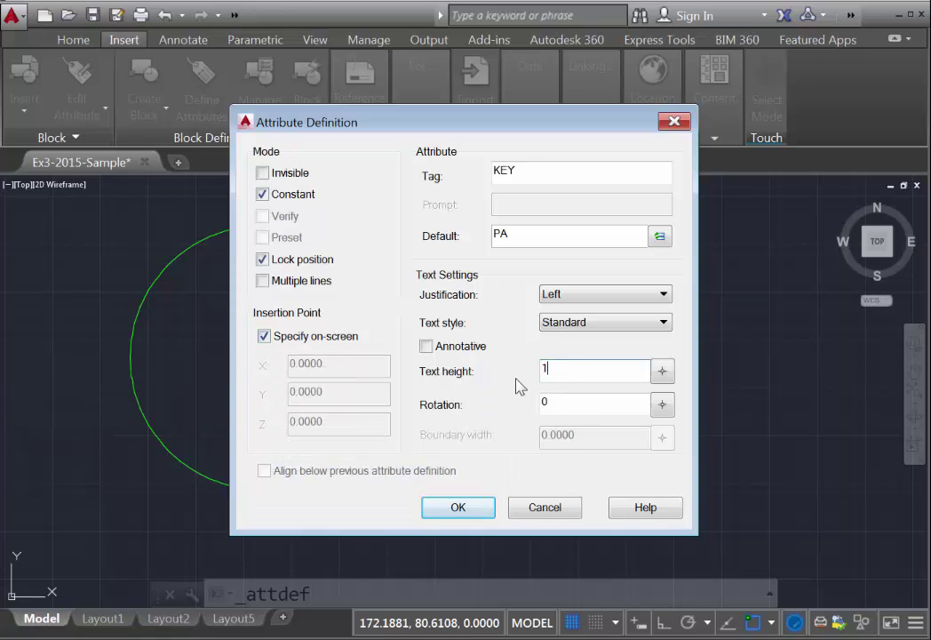
pyautogui.click(458, 508)
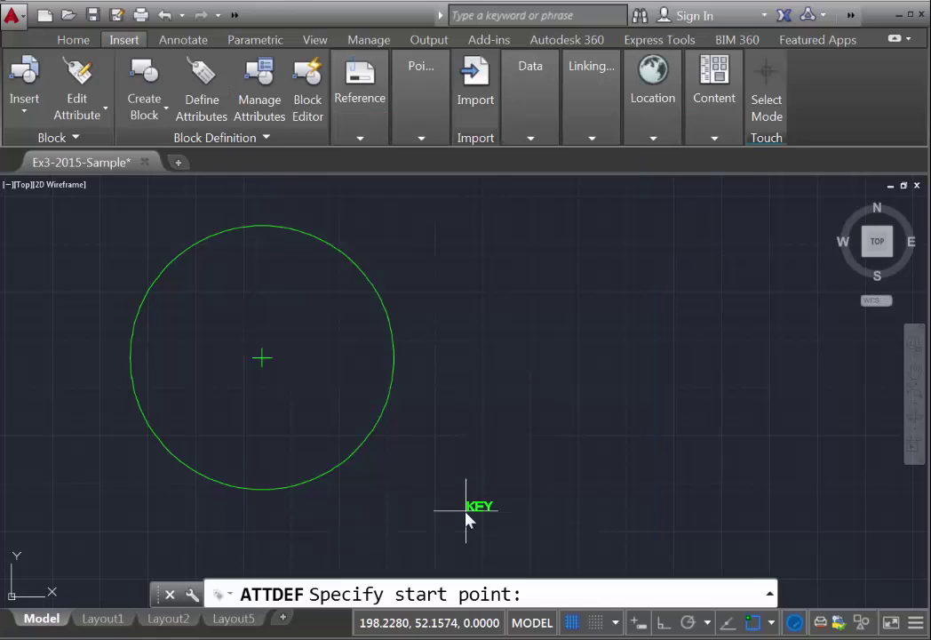
pyautogui.click(269, 338)
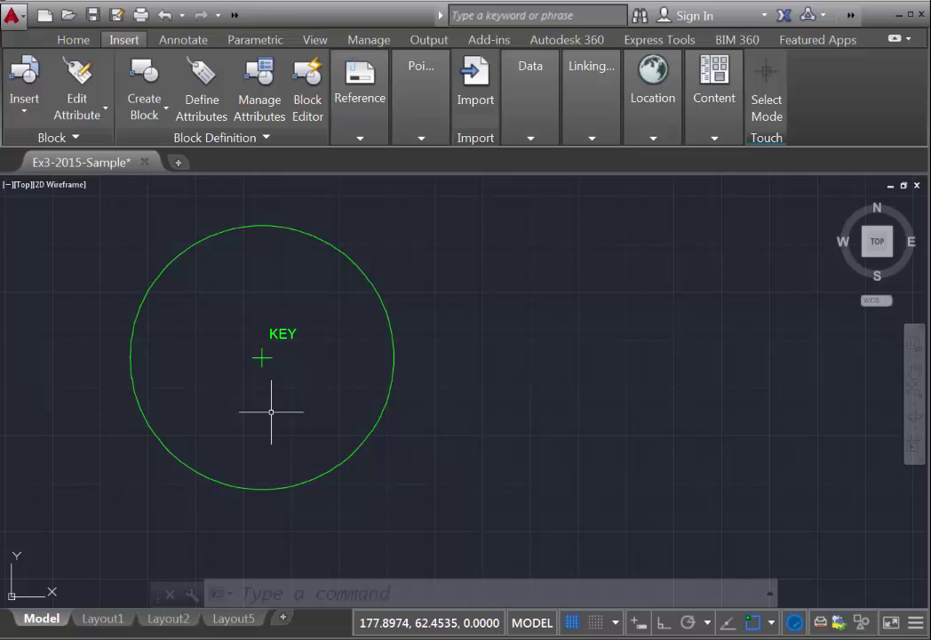
# Add the invisible constant BOTANICAL_NAME attribute 'Platanus Acerfolia', aligned below KEY
pyautogui.click(214, 108)
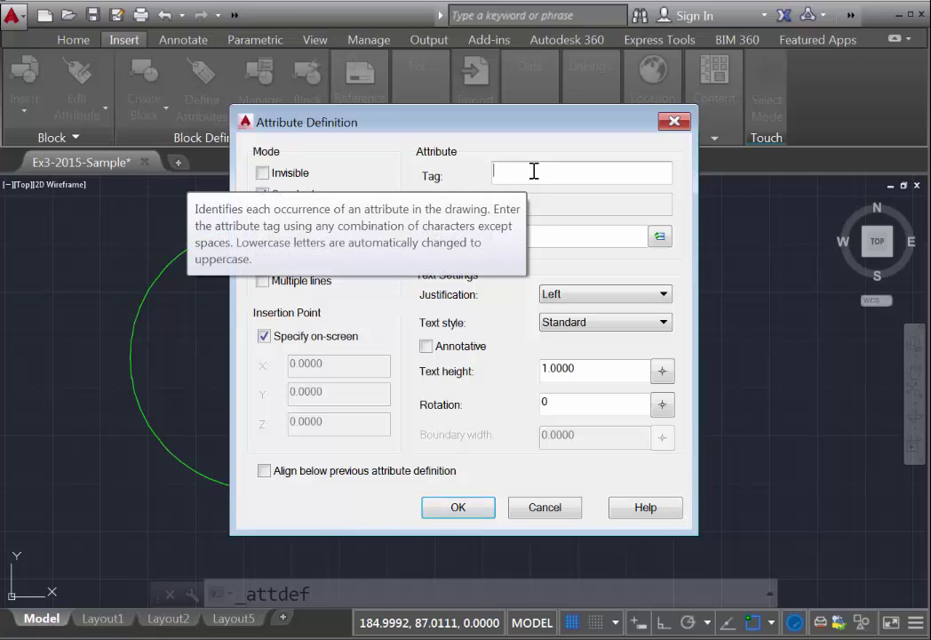
pyautogui.write('BOTAN')
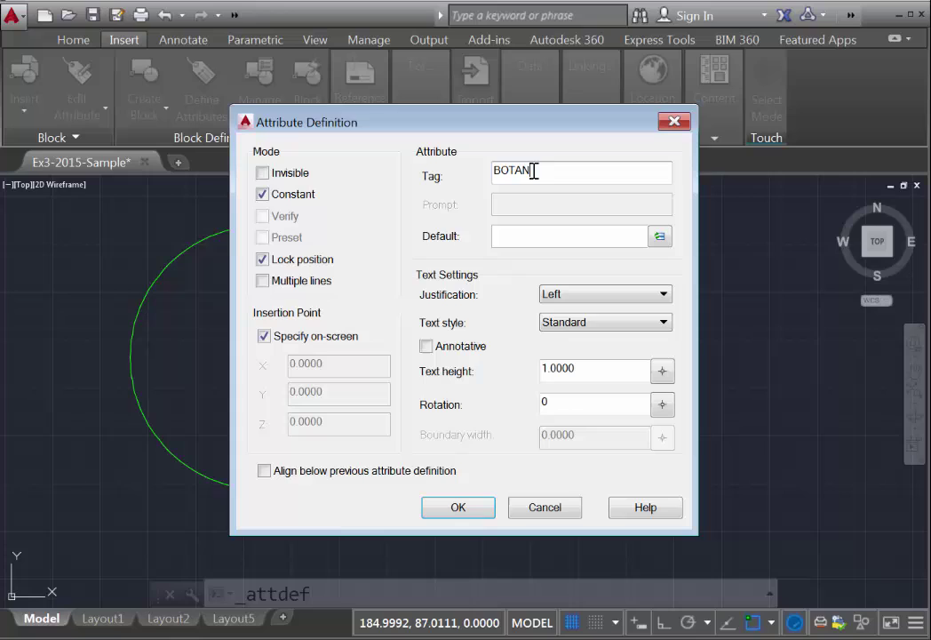
pyautogui.write('ICAL_NAME')
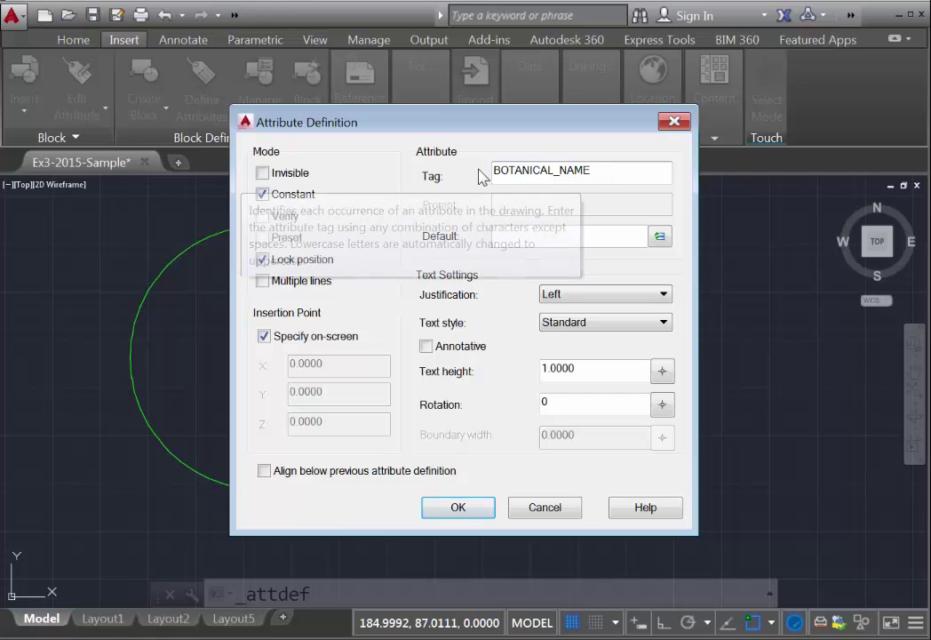
pyautogui.click(263, 174)
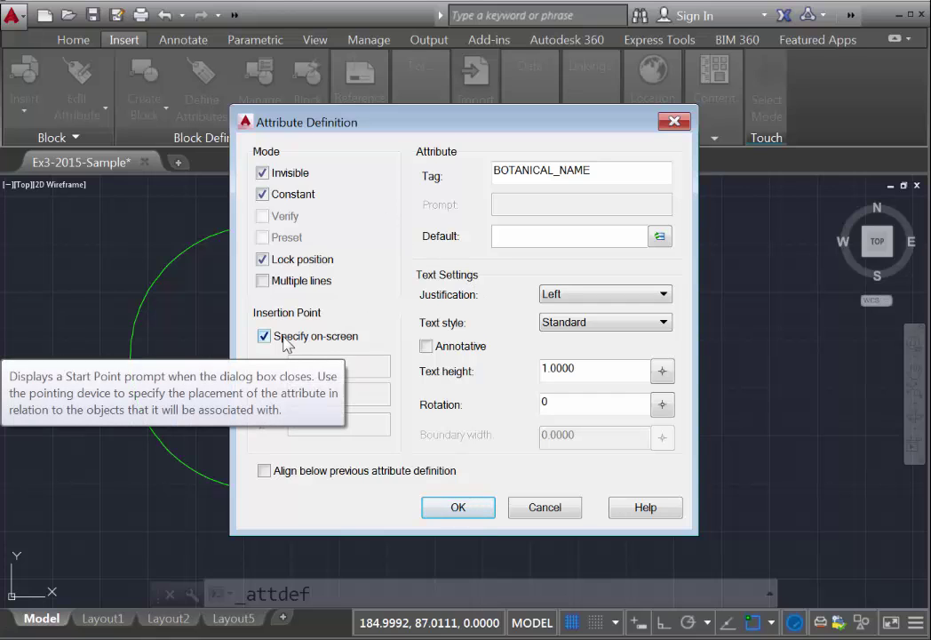
pyautogui.click(264, 471)
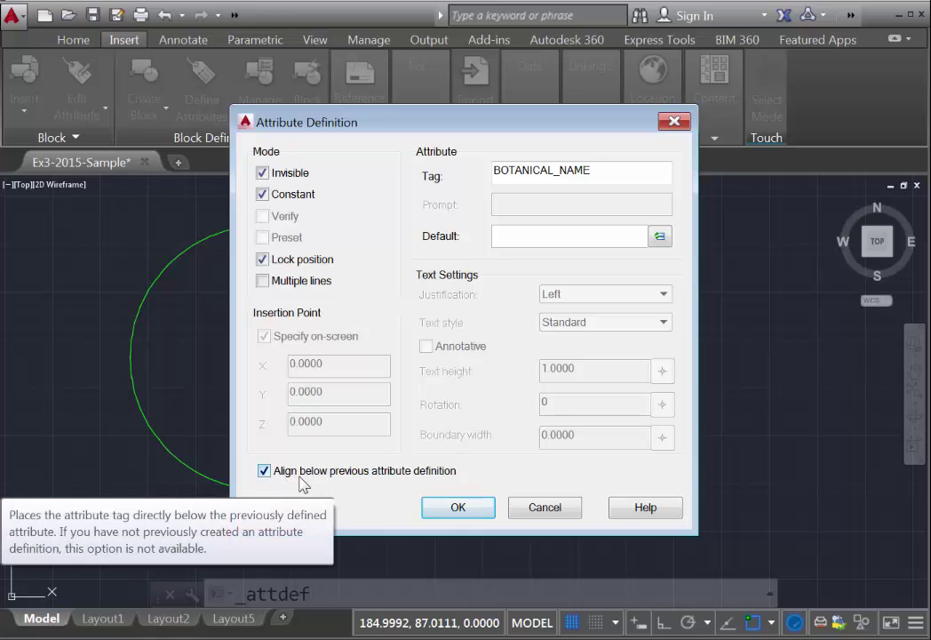
pyautogui.click(529, 233)
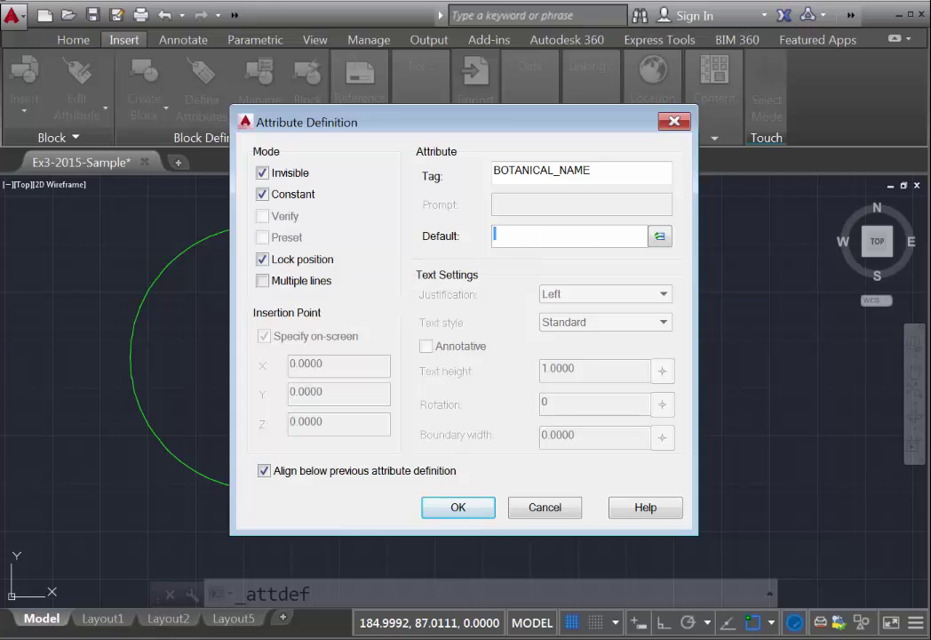
pyautogui.write('Platanus Acerfolia')
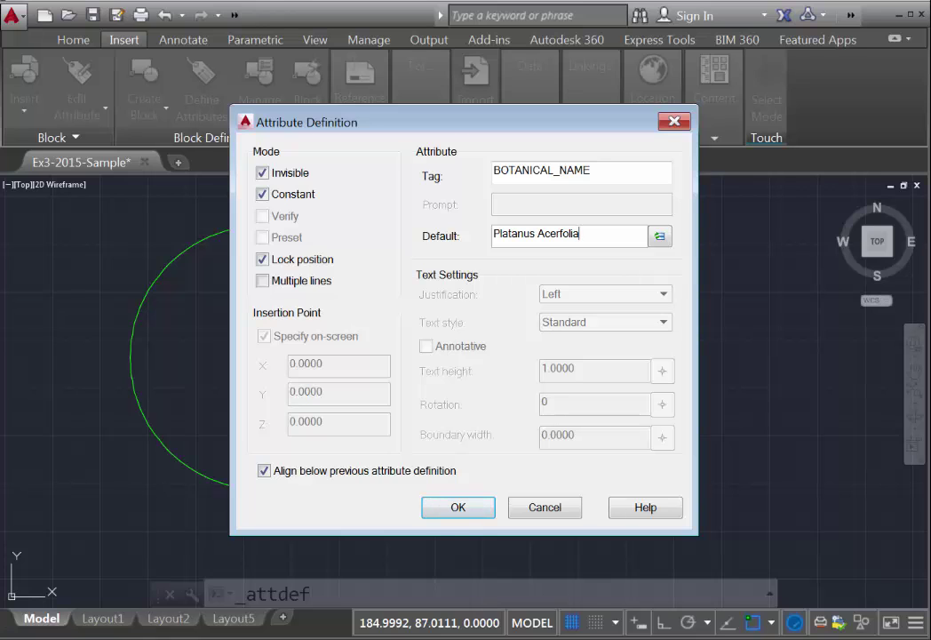
pyautogui.click(439, 509)
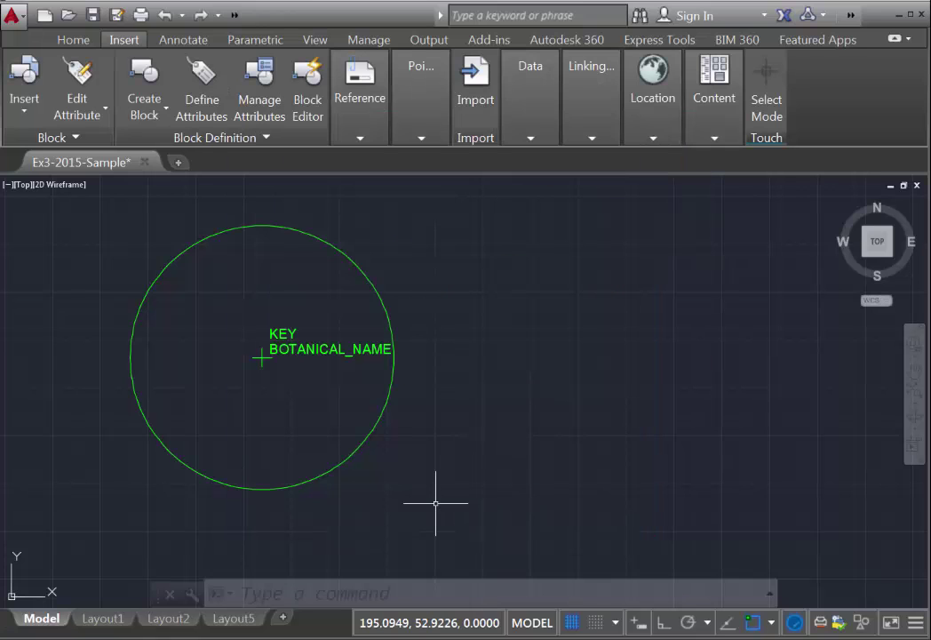
# Add the invisible constant COMMON_NAME attribute 'London Plane Tree', aligned below BOTANICAL_NAME
pyautogui.click(210, 100)
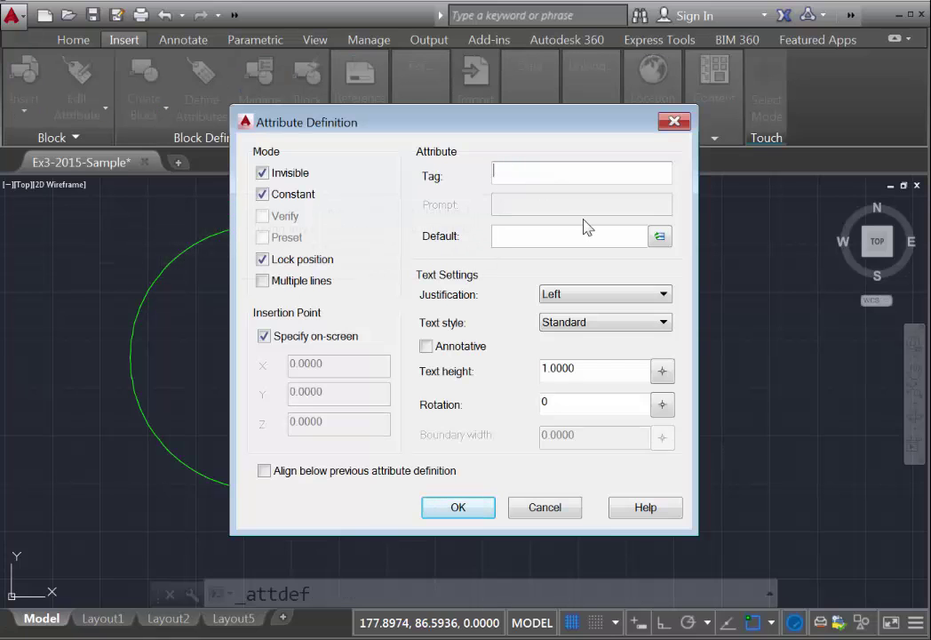
pyautogui.write('COMMON_NAME')
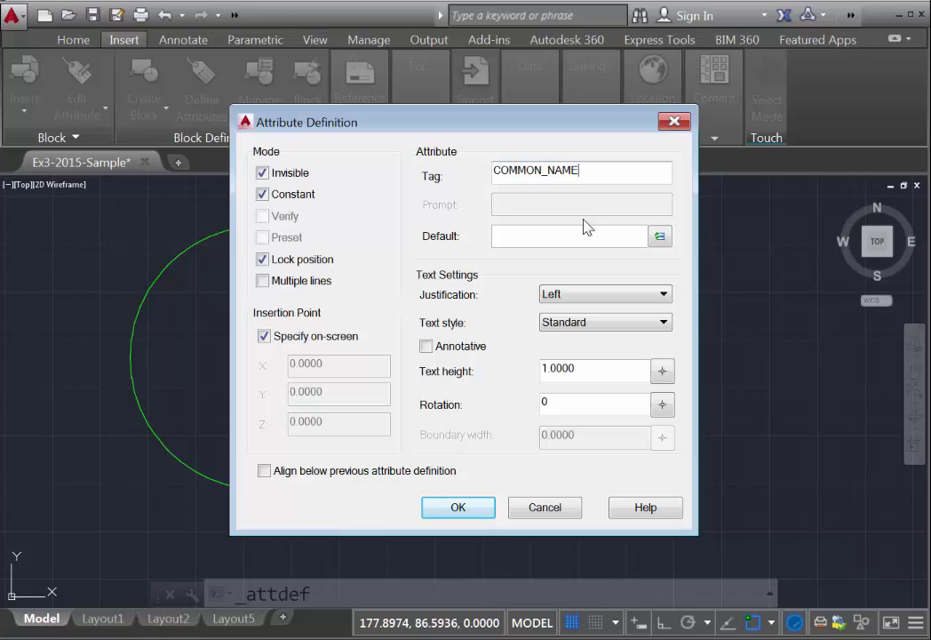
pyautogui.click(505, 235)
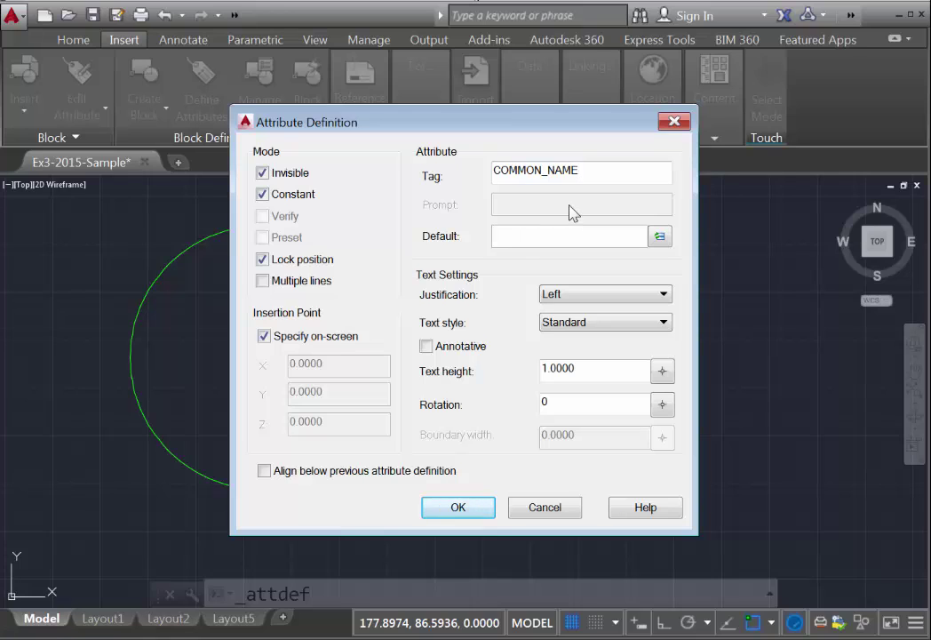
pyautogui.write('London Plane Tree')
pyautogui.click(263, 173)
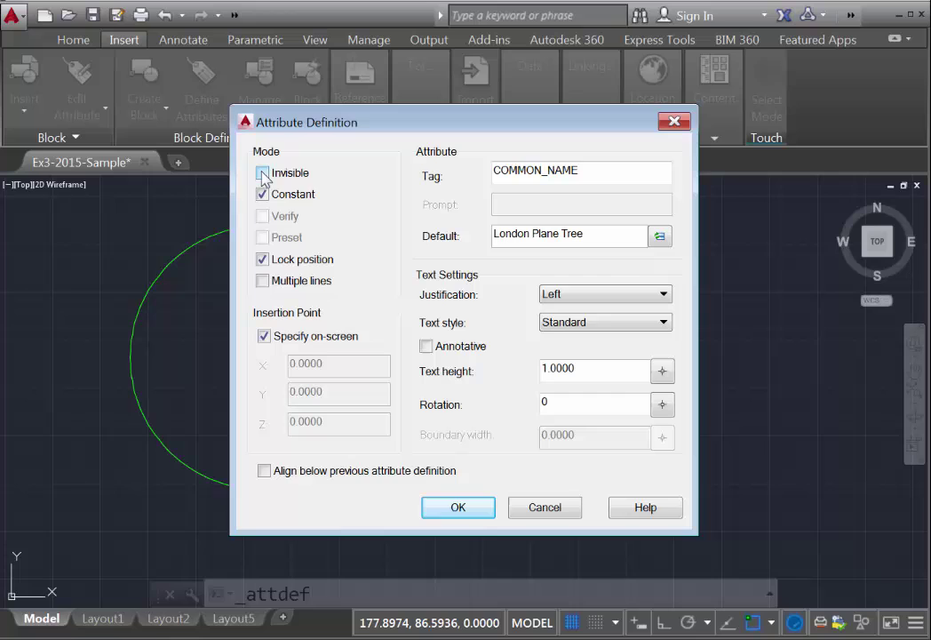
pyautogui.click(262, 174)
pyautogui.click(264, 471)
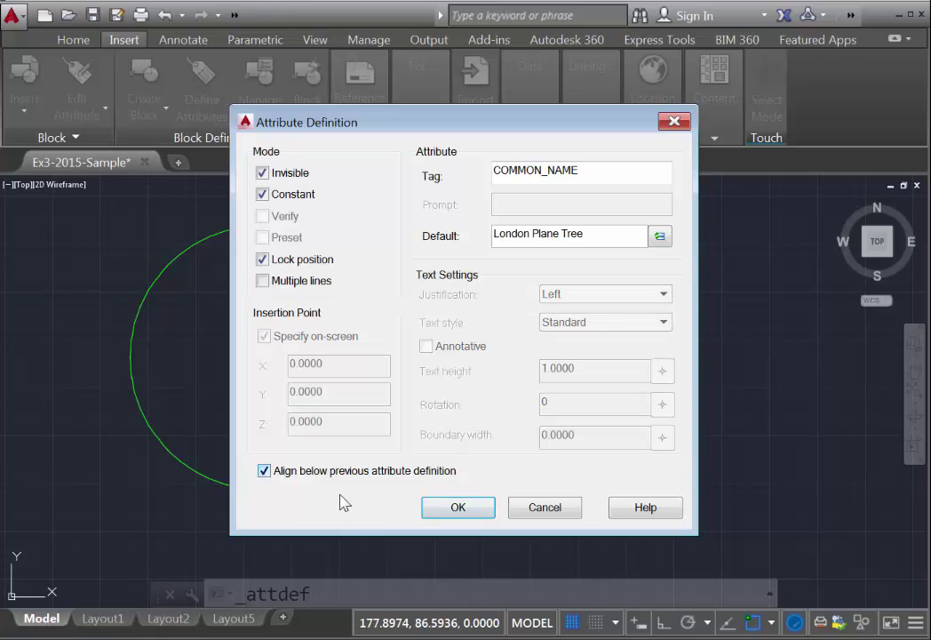
pyautogui.click(459, 507)
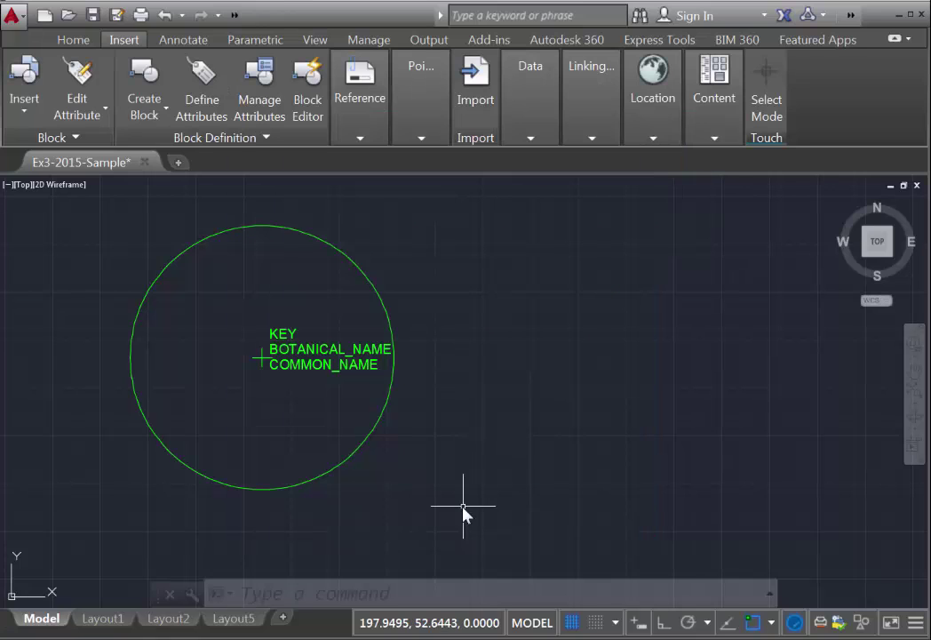
# Start a SIZE attribute that is visible, non-constant and aligned below COMMON_NAME
pyautogui.click(214, 96)
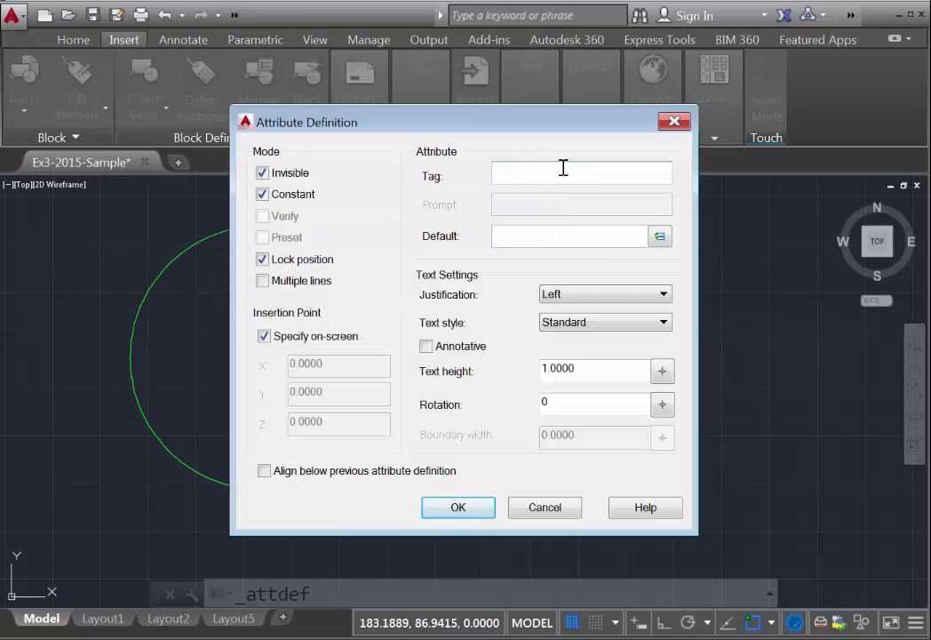
pyautogui.write('SIZE')
pyautogui.click(263, 175)
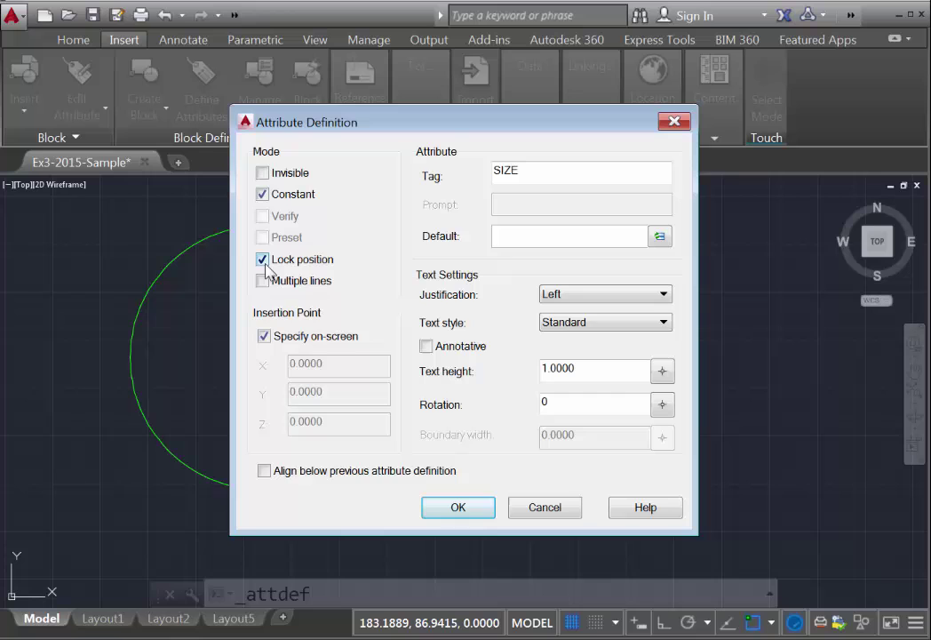
pyautogui.click(264, 471)
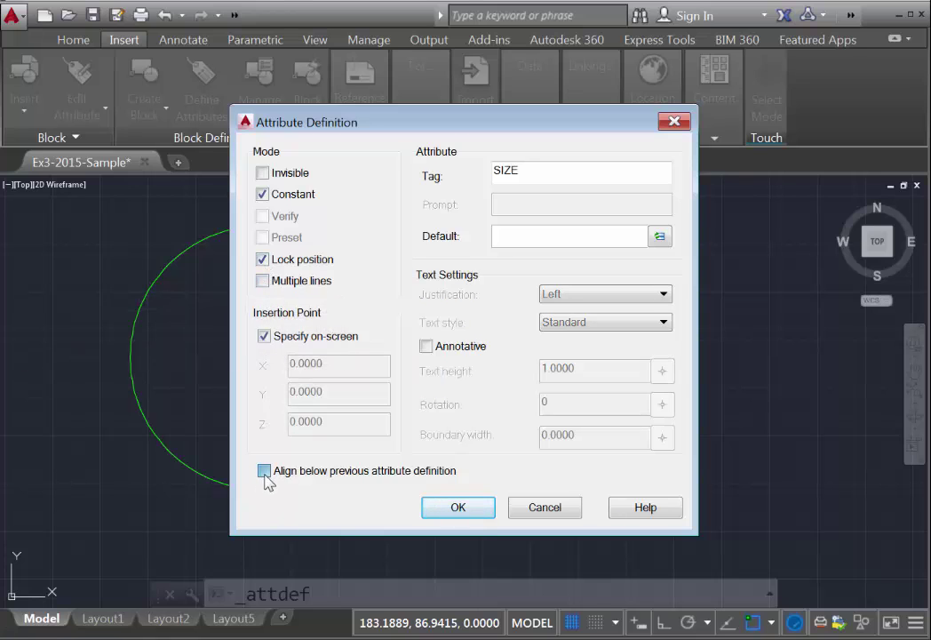
pyautogui.click(264, 471)
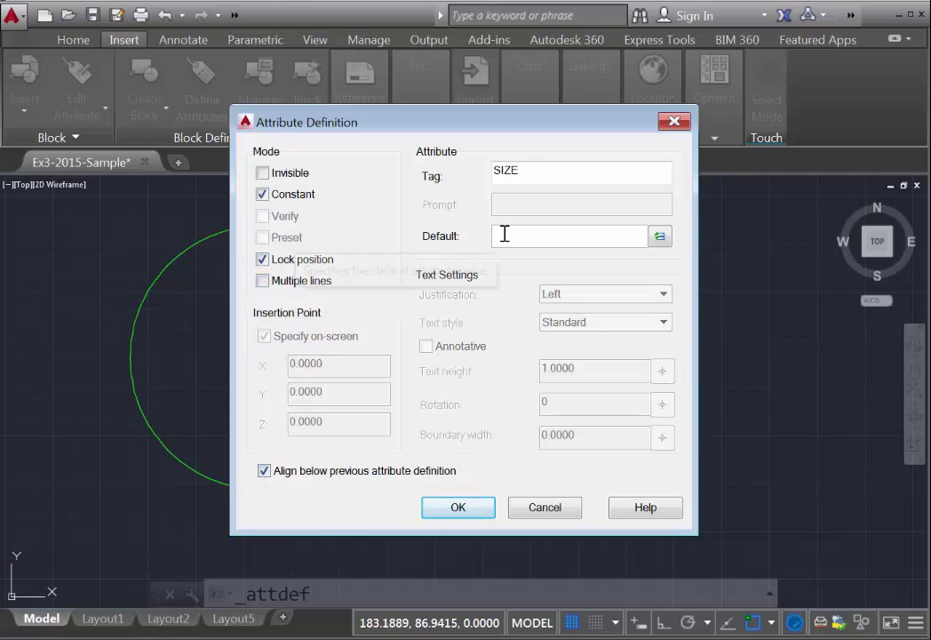
pyautogui.click(262, 194)
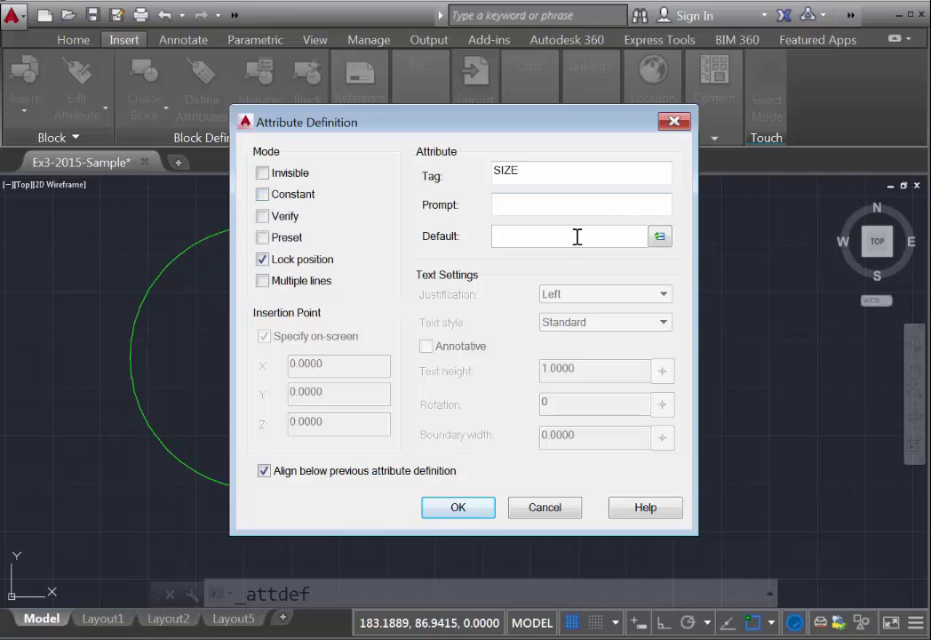
# Give SIZE the prompt 'What size is this tree?' and add it to the drawing
pyautogui.click(511, 205)
pyautogui.write('wh')
pyautogui.press('BackSpace')
pyautogui.press('BackSpace')
pyautogui.write('What size is the')
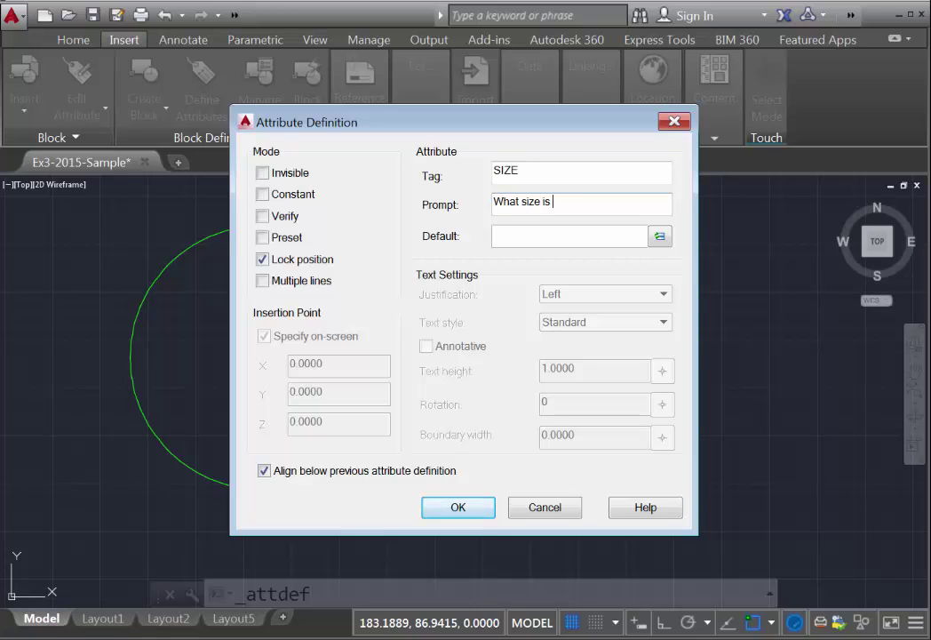
pyautogui.press('BackSpace')
pyautogui.press('BackSpace')
pyautogui.write('is tree?')
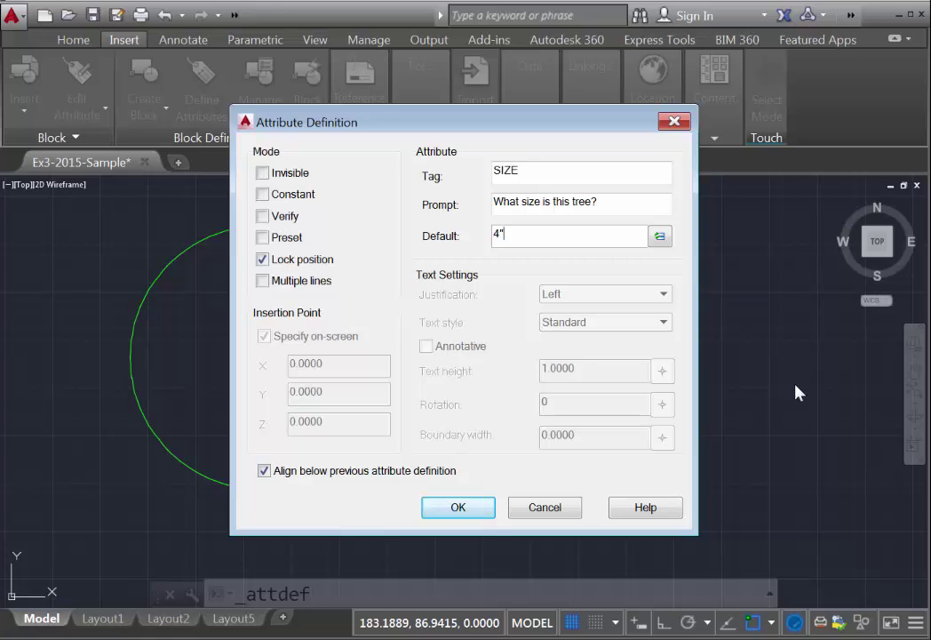
pyautogui.click(458, 507)
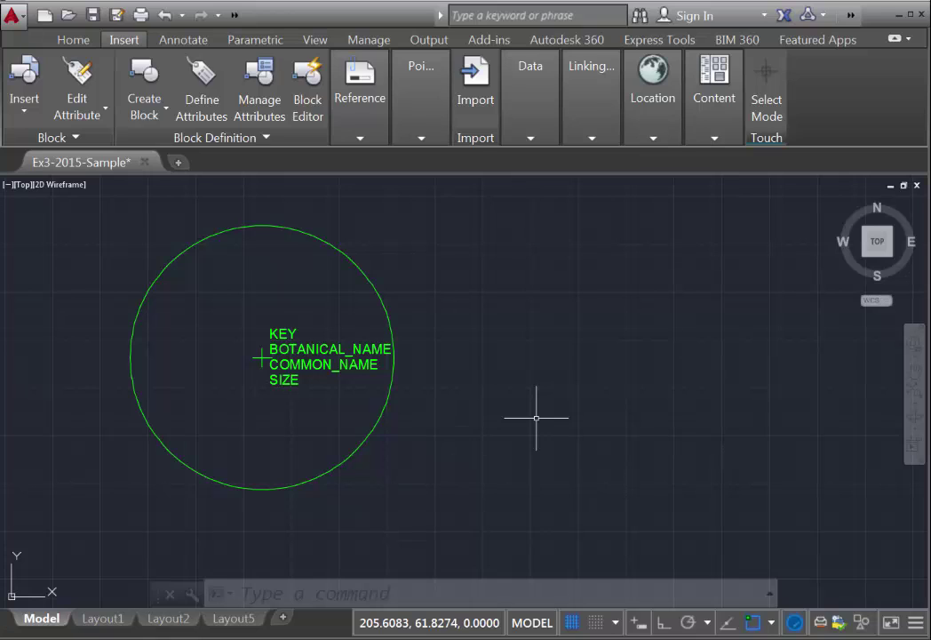
# Crossing-select the tree circle with its KEY, BOTANICAL_NAME, COMMON_NAME and SIZE definitions
pyautogui.click(435, 484)
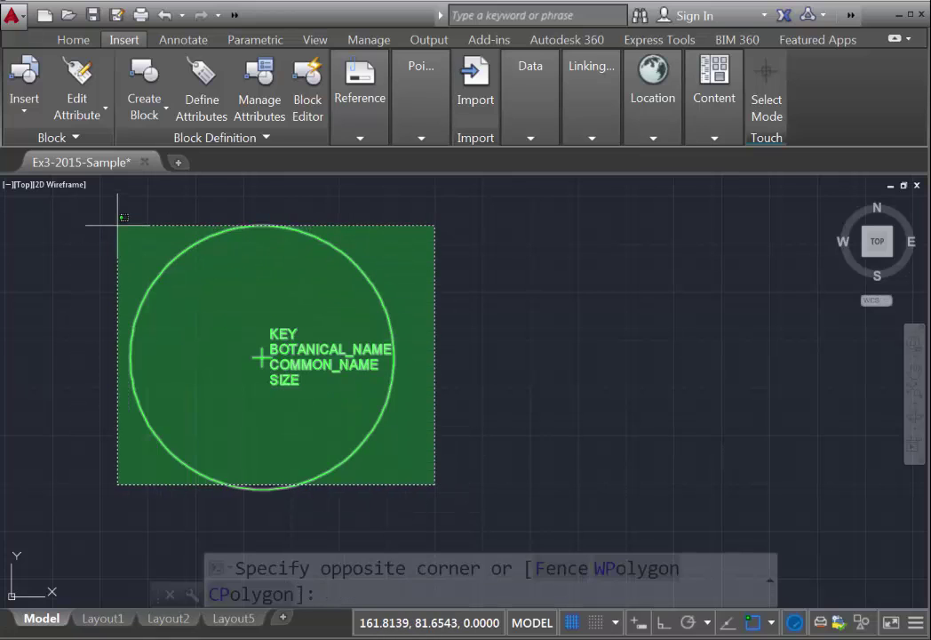
pyautogui.click(117, 225)
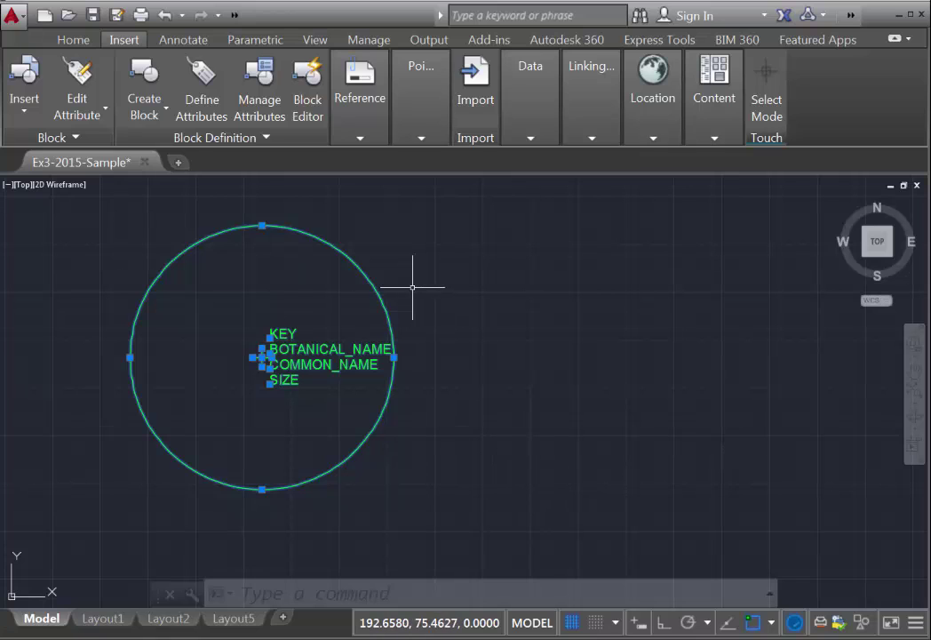
# Create block 'T-London Plane Tree' based at the circle centre, accepting 4" as its size
pyautogui.click(142, 73)
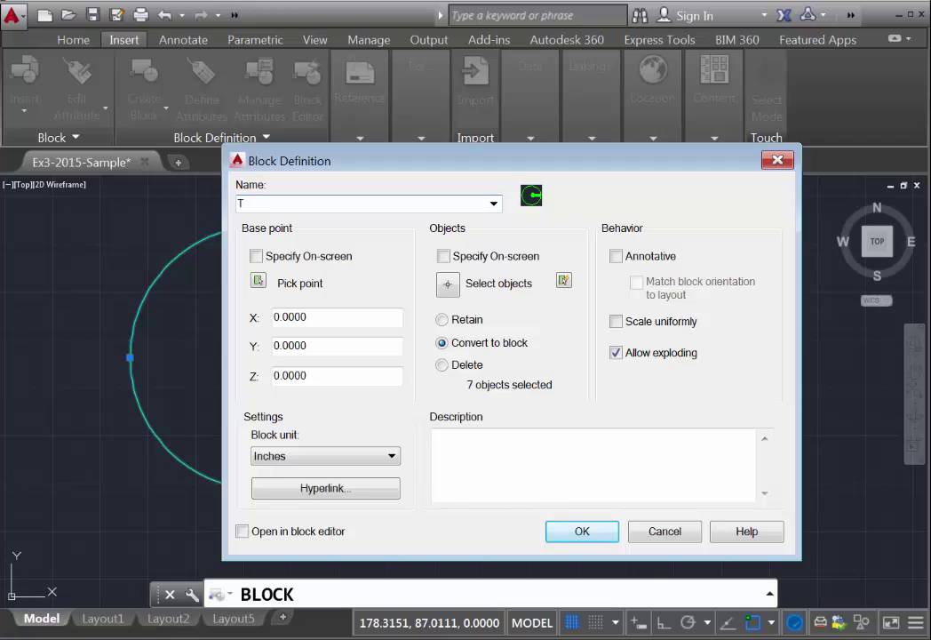
pyautogui.write('T-London Plane Tree')
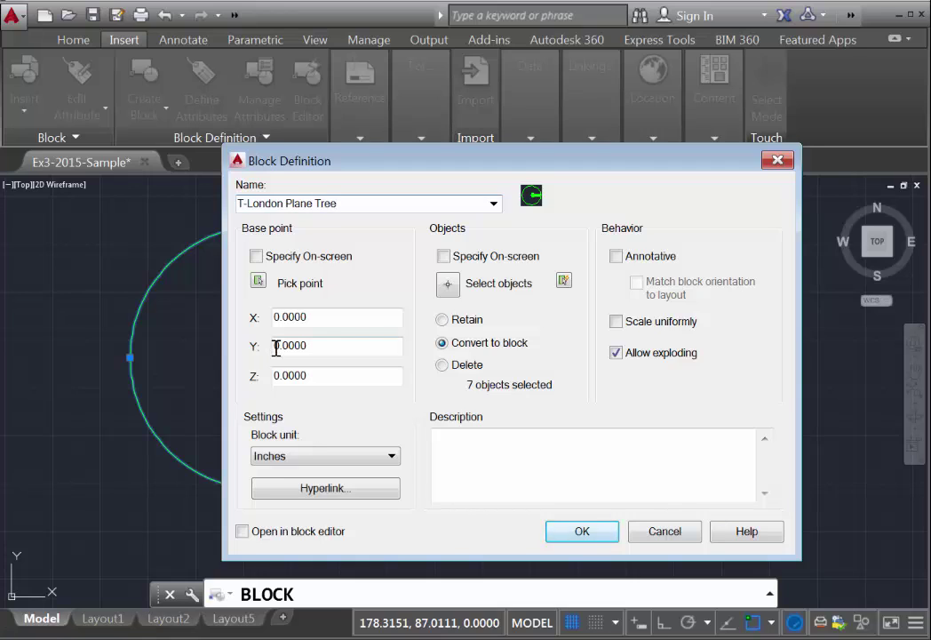
pyautogui.click(259, 280)
pyautogui.click(262, 360)
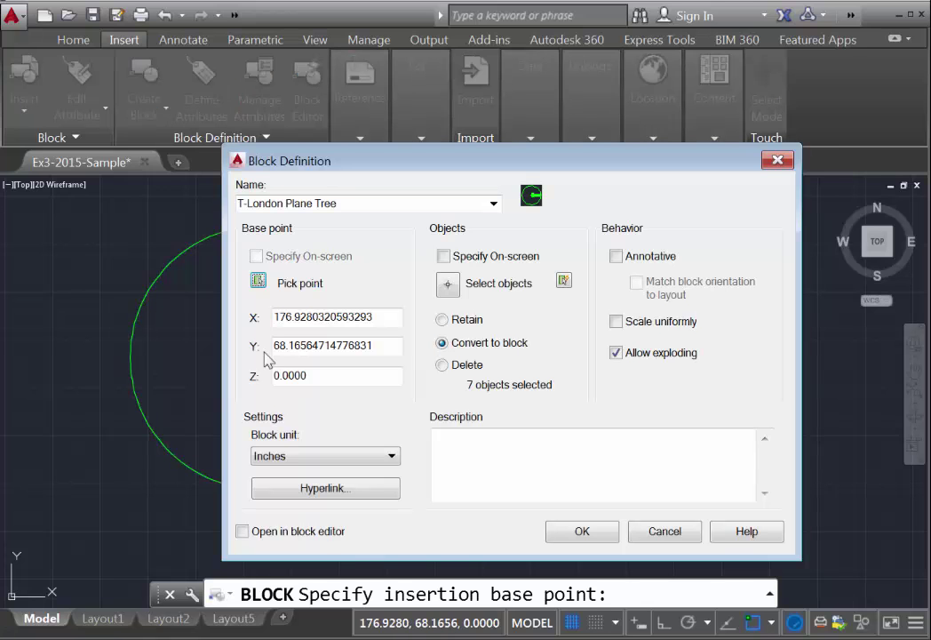
pyautogui.click(451, 285)
pyautogui.click(413, 492)
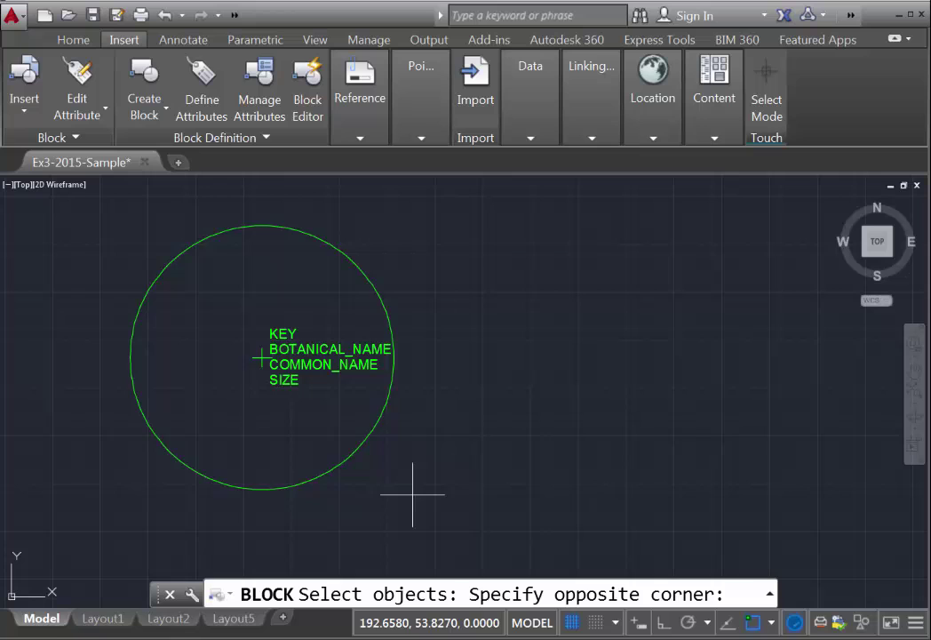
pyautogui.click(81, 200)
pyautogui.press('Return')
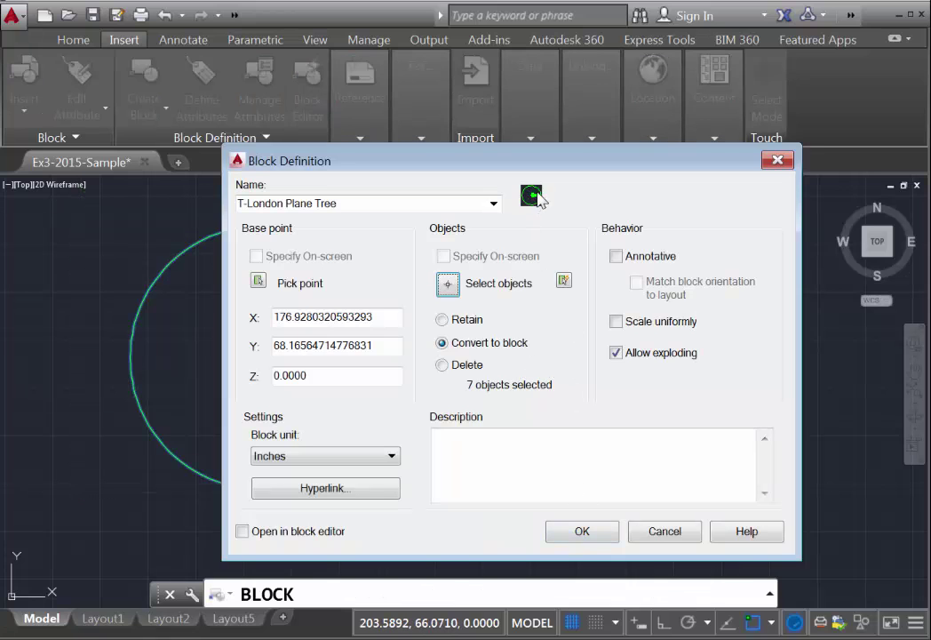
pyautogui.click(589, 490)
pyautogui.click(591, 532)
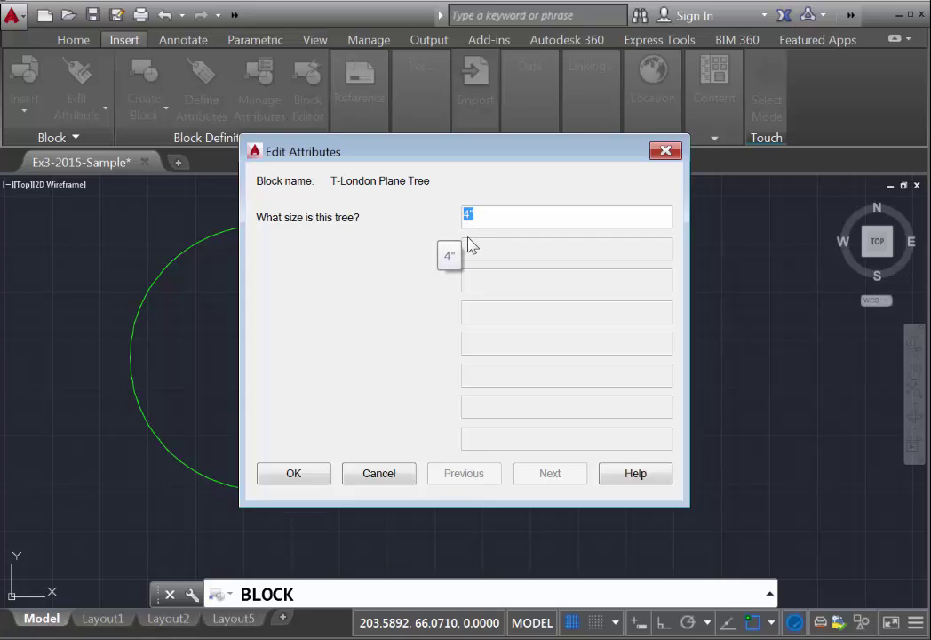
pyautogui.click(295, 476)
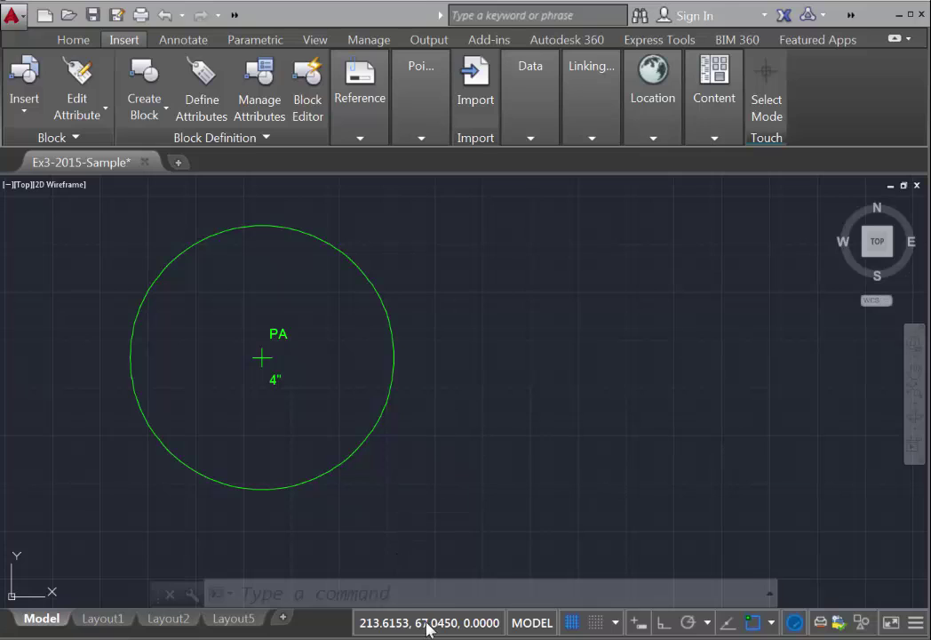
# Use WBLOCK to save the T-London Plane Tree block as T-London Plane Tree.dwg
pyautogui.click(423, 594)
pyautogui.write('W')
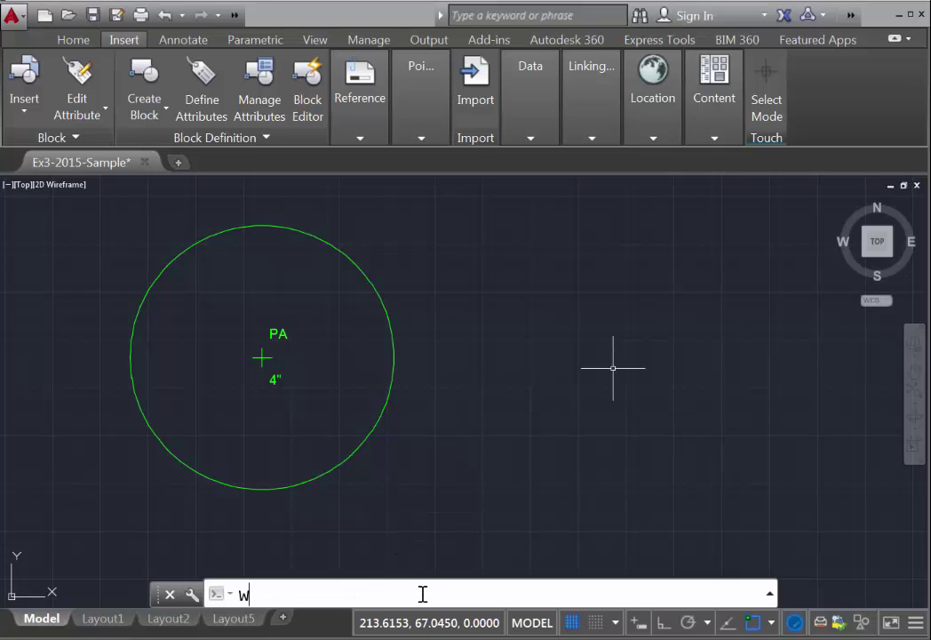
pyautogui.write('BLOck')
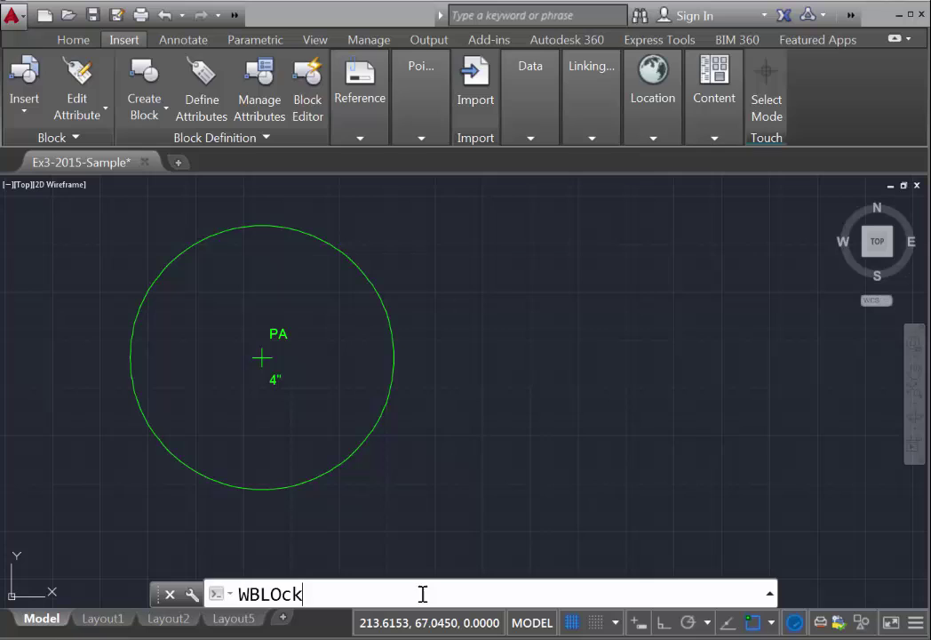
pyautogui.press('Return')
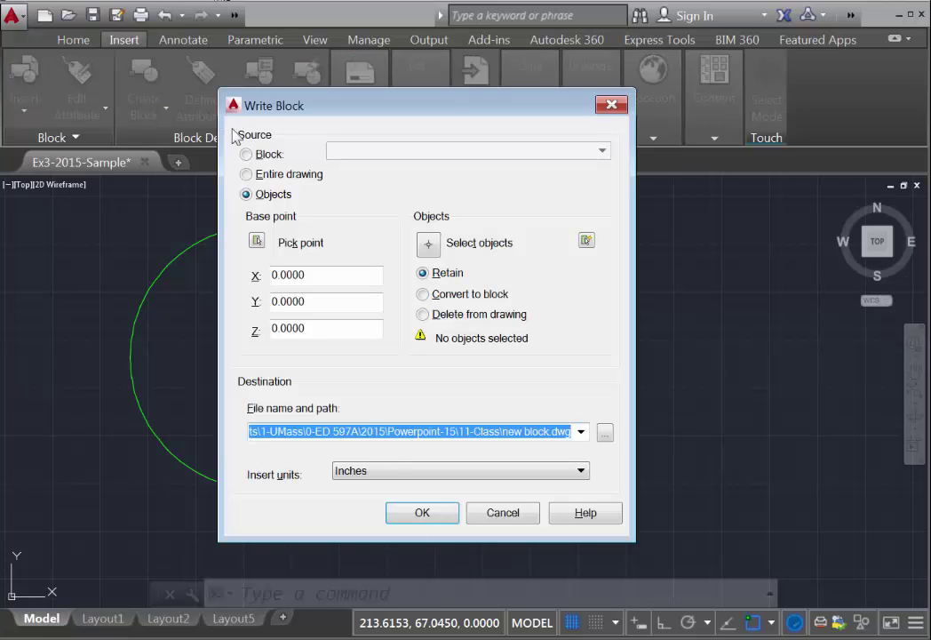
pyautogui.click(246, 155)
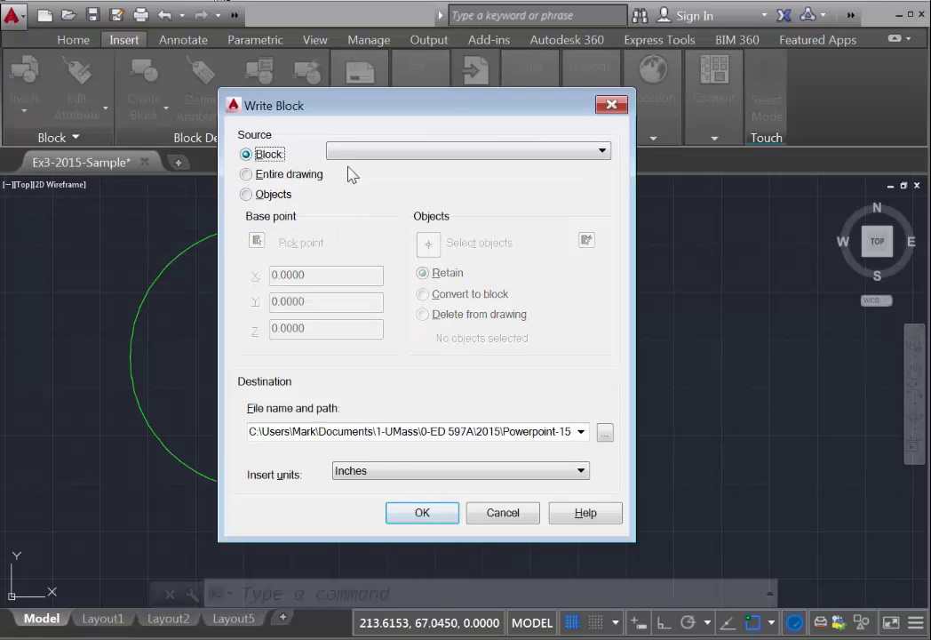
pyautogui.click(373, 154)
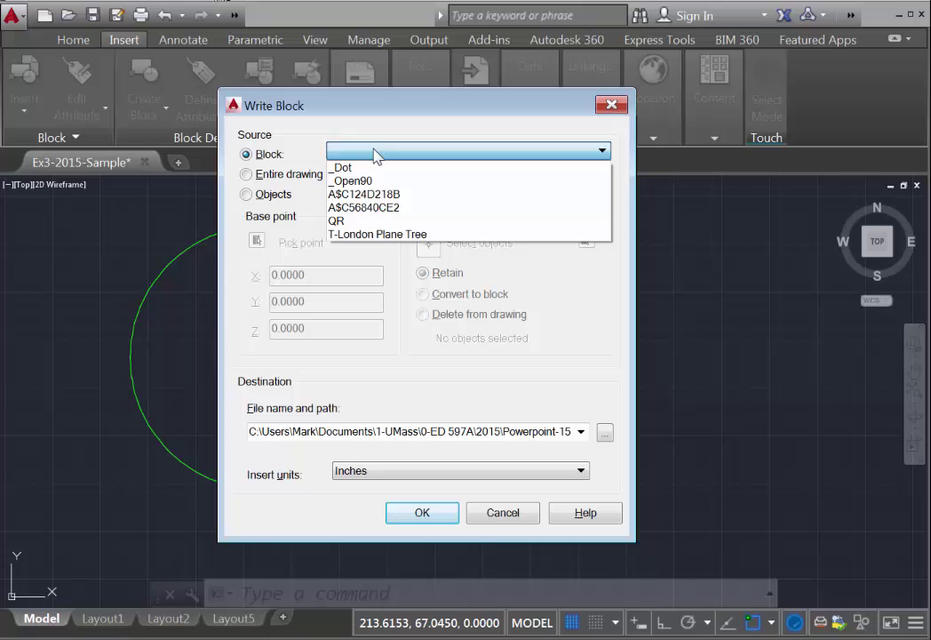
pyautogui.click(351, 233)
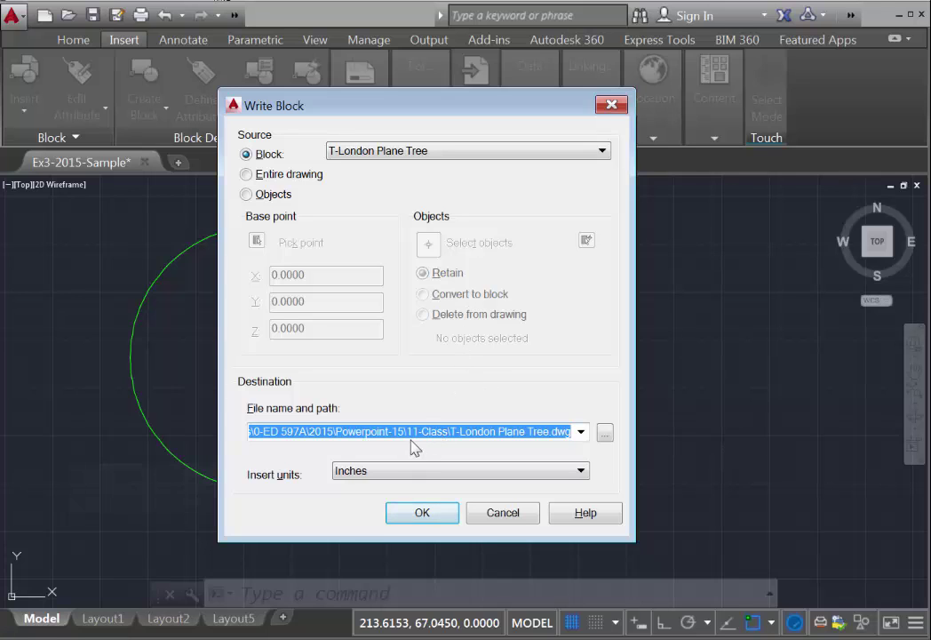
pyautogui.click(420, 513)
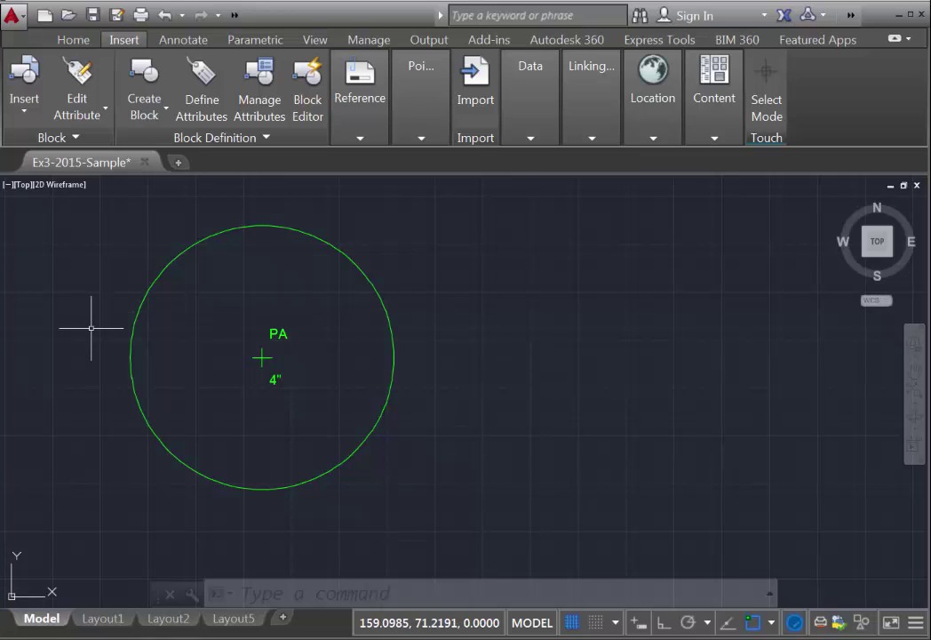
# Insert a T-London Plane Tree block in the site plan's upper planting bed, keeping size 4"
pyautogui.scroll(-2, 90, 328)
pyautogui.moveTo(91, 326)
pyautogui.mouseDown(button='middle')
pyautogui.moveTo(662, 277)
pyautogui.moveTo(773, 283)
pyautogui.mouseUp(button='middle')
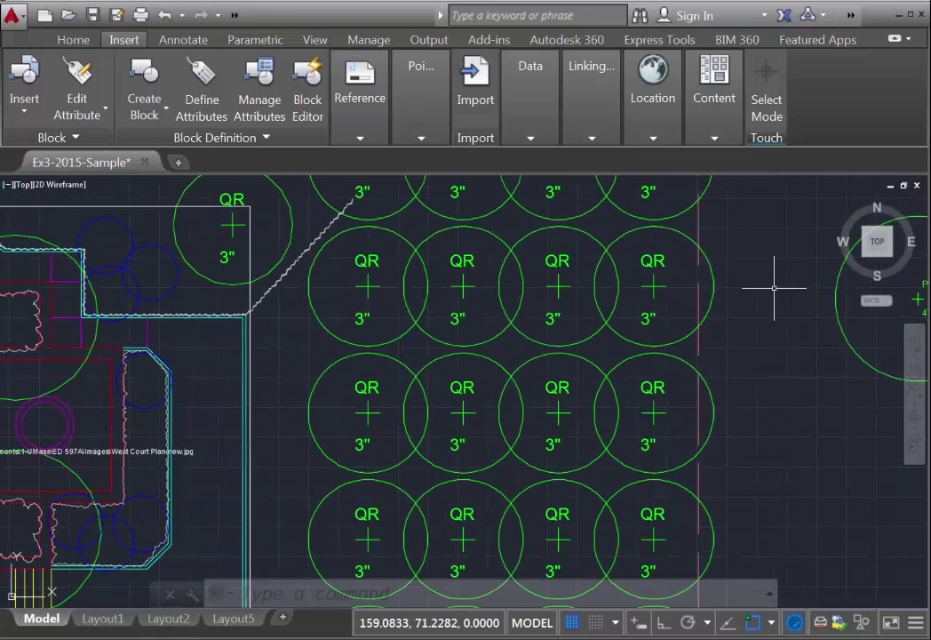
pyautogui.scroll(-2, 236, 356)
pyautogui.moveTo(120, 389); pyautogui.dragTo(396, 372, button='middle')
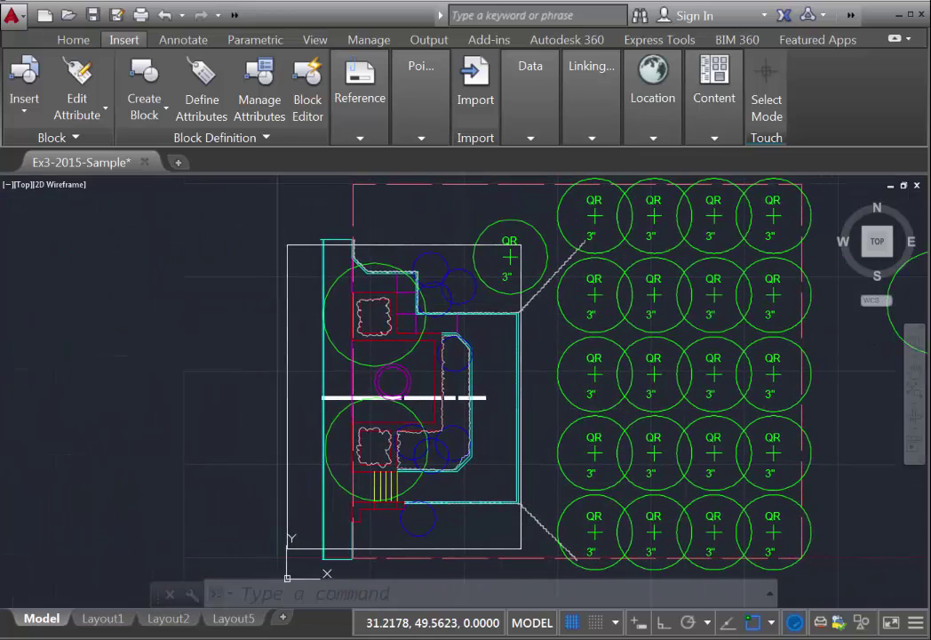
pyautogui.click(18, 89)
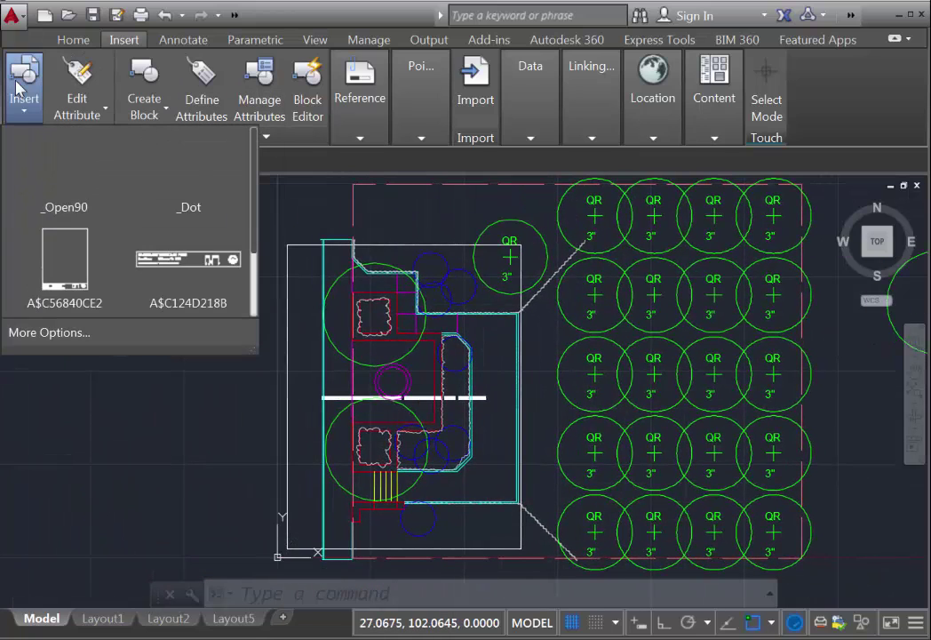
pyautogui.click(116, 332)
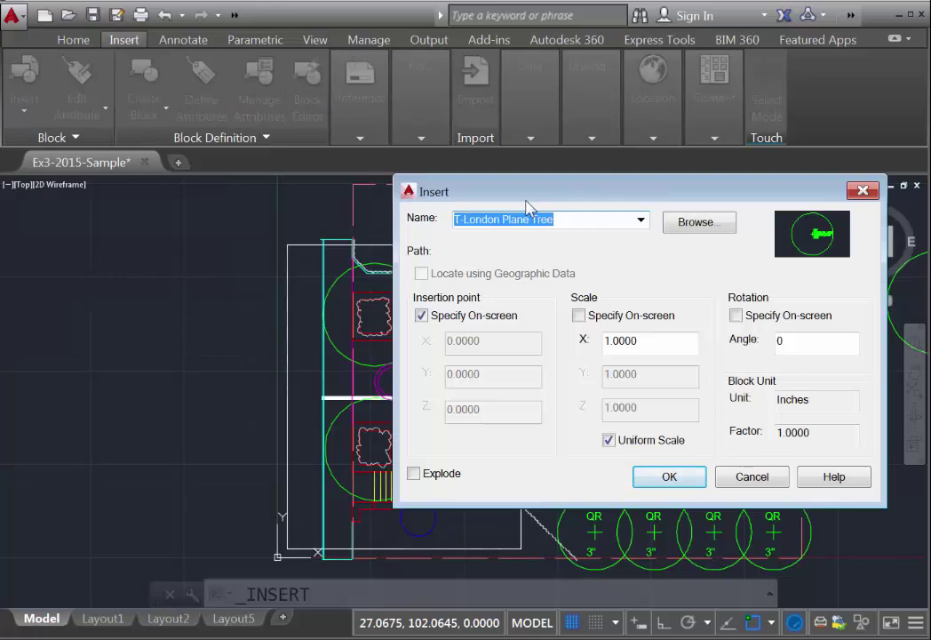
pyautogui.click(662, 479)
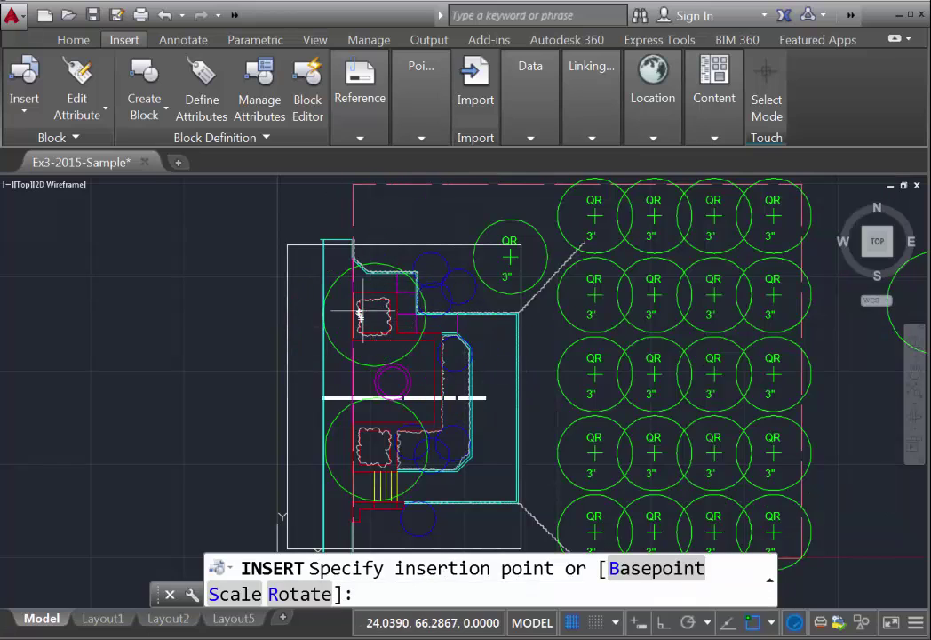
pyautogui.scroll(2, 358, 307)
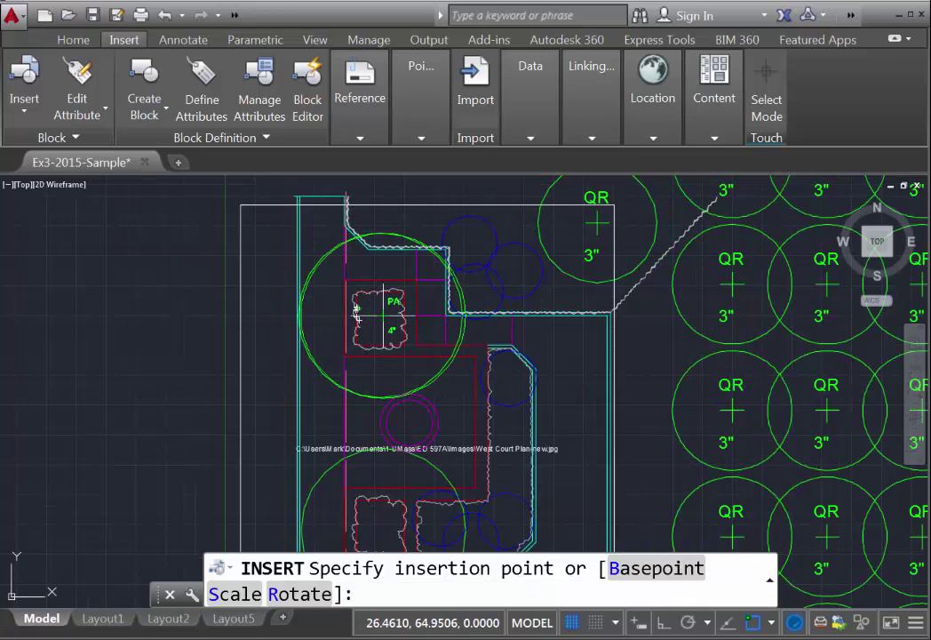
pyautogui.click(356, 311)
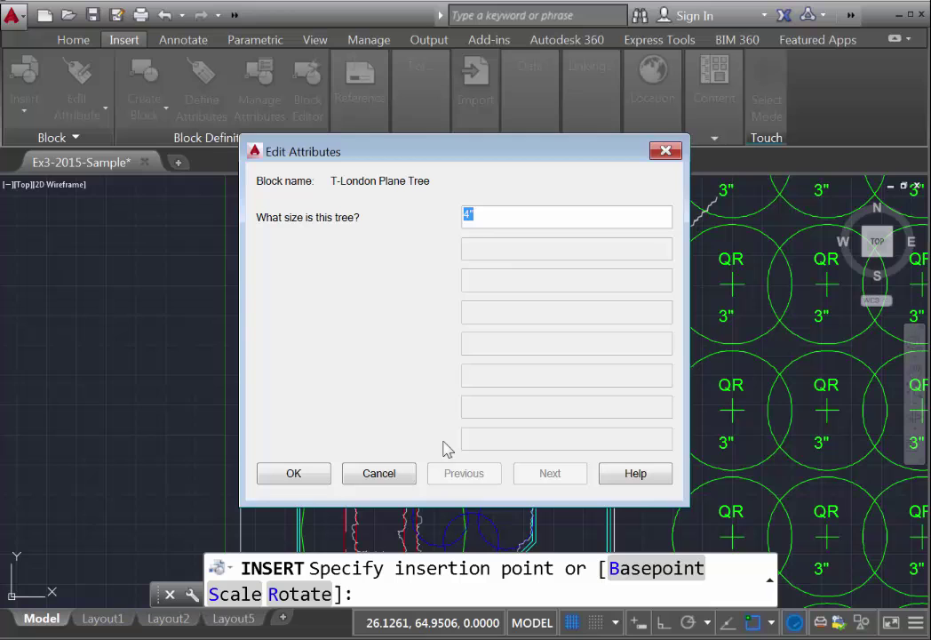
pyautogui.click(300, 474)
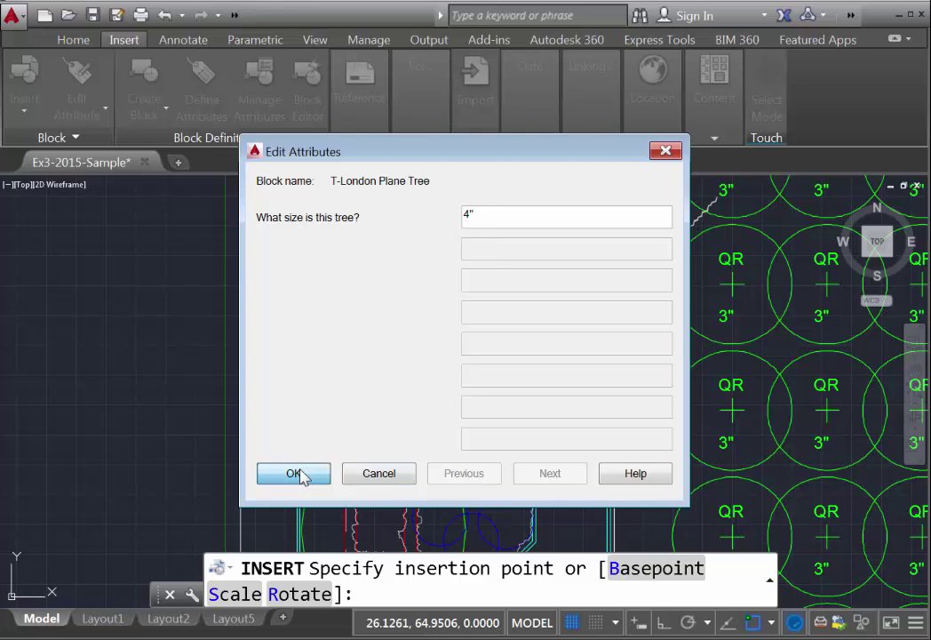
pyautogui.click(73, 39)
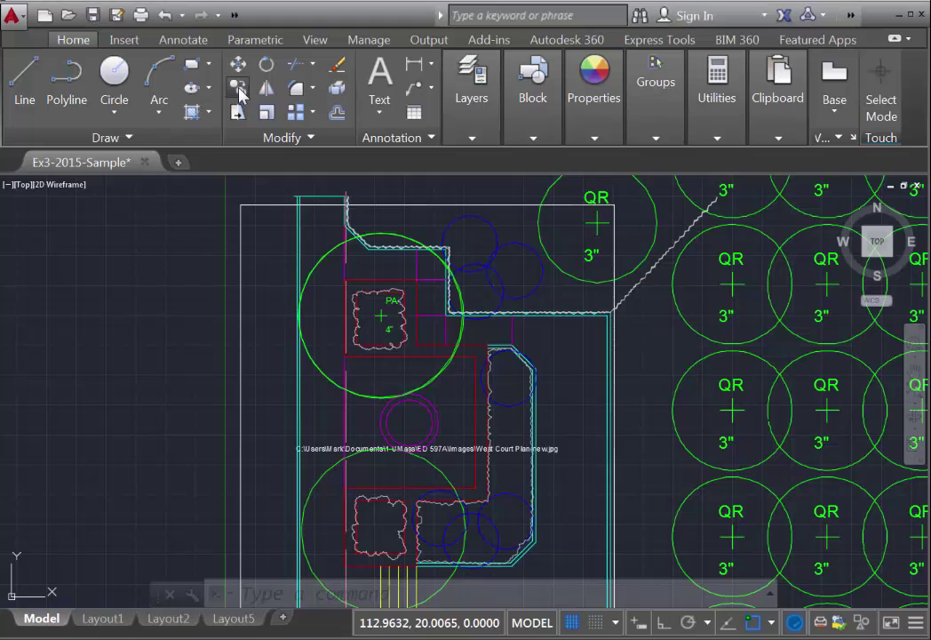
# Copy the PA 4" tree from its centre into the lower planting bed
pyautogui.click(238, 90)
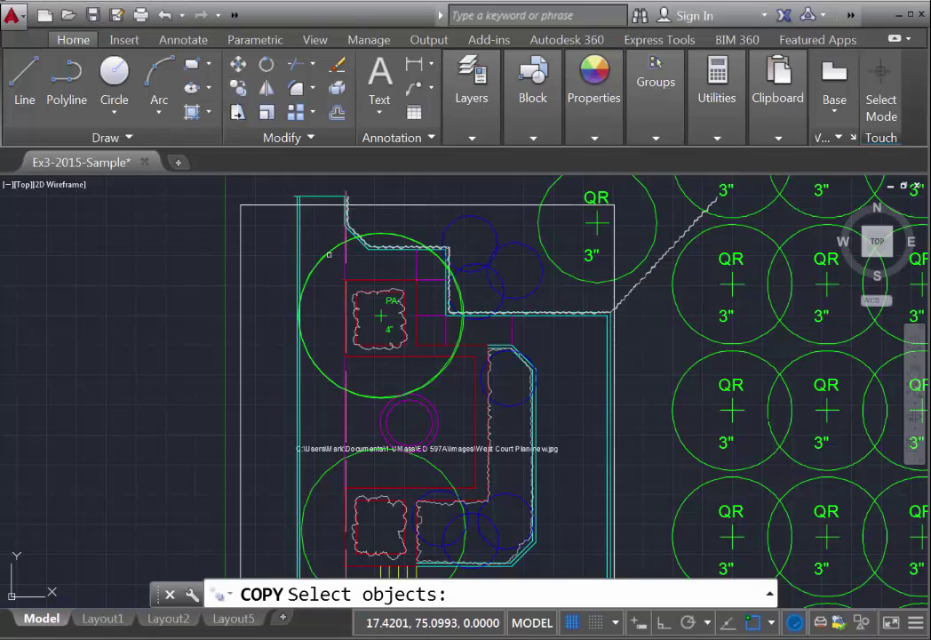
pyautogui.click(381, 316)
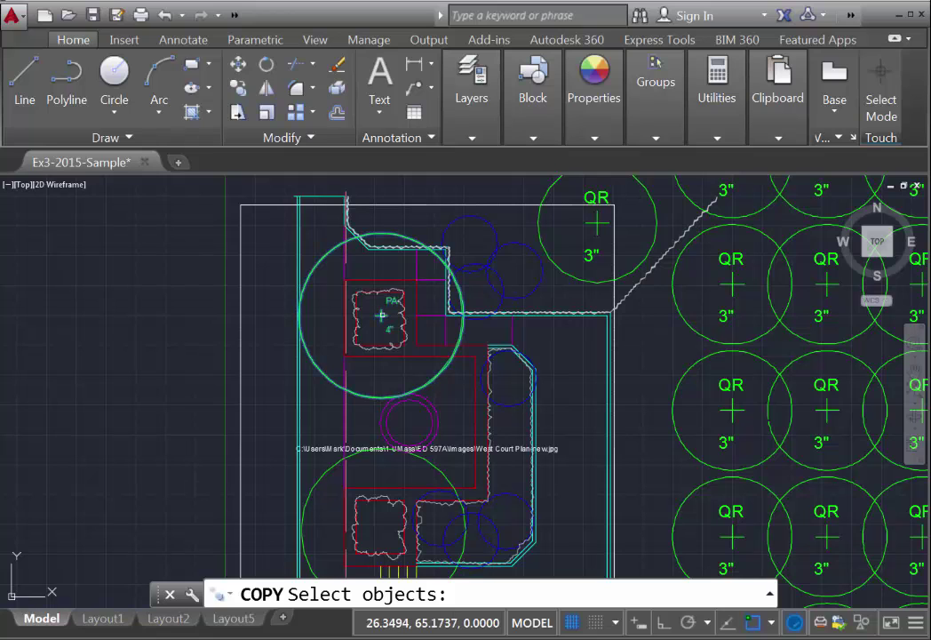
pyautogui.press('Return')
pyautogui.click(381, 315)
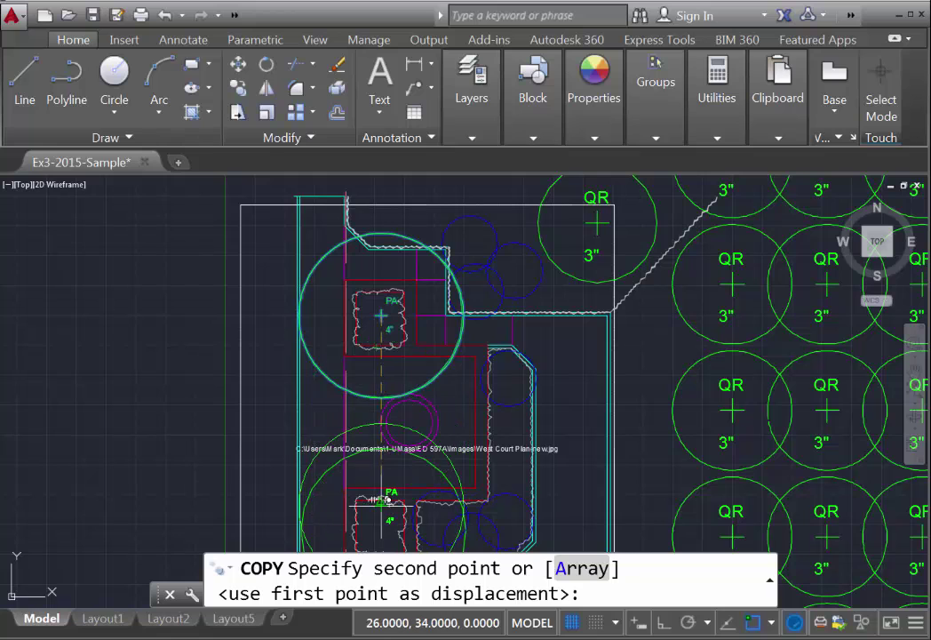
pyautogui.moveTo(384, 498)
pyautogui.mouseDown(button='middle')
pyautogui.moveTo(357, 407)
pyautogui.moveTo(360, 322)
pyautogui.mouseUp(button='middle')
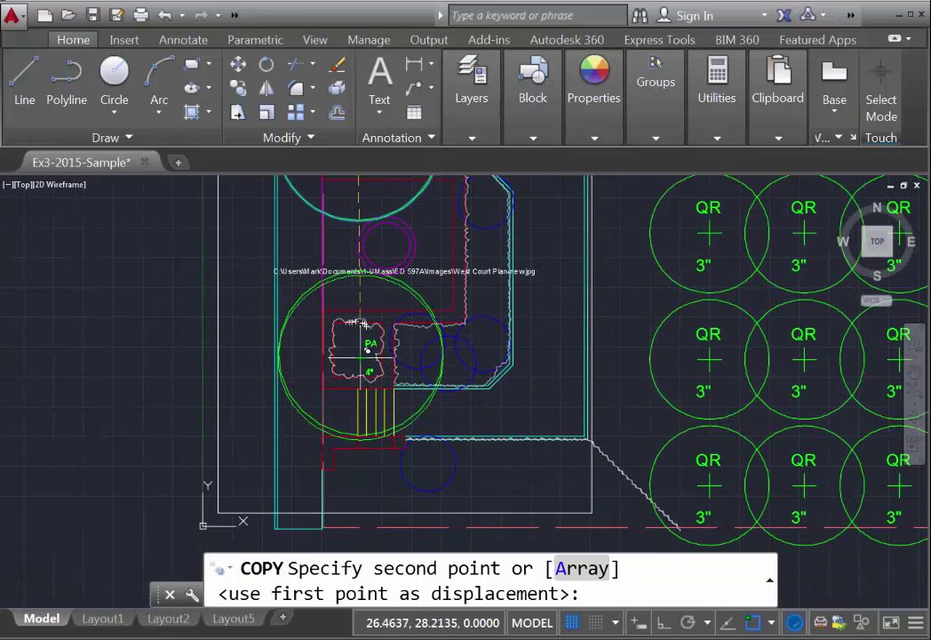
pyautogui.click(367, 316)
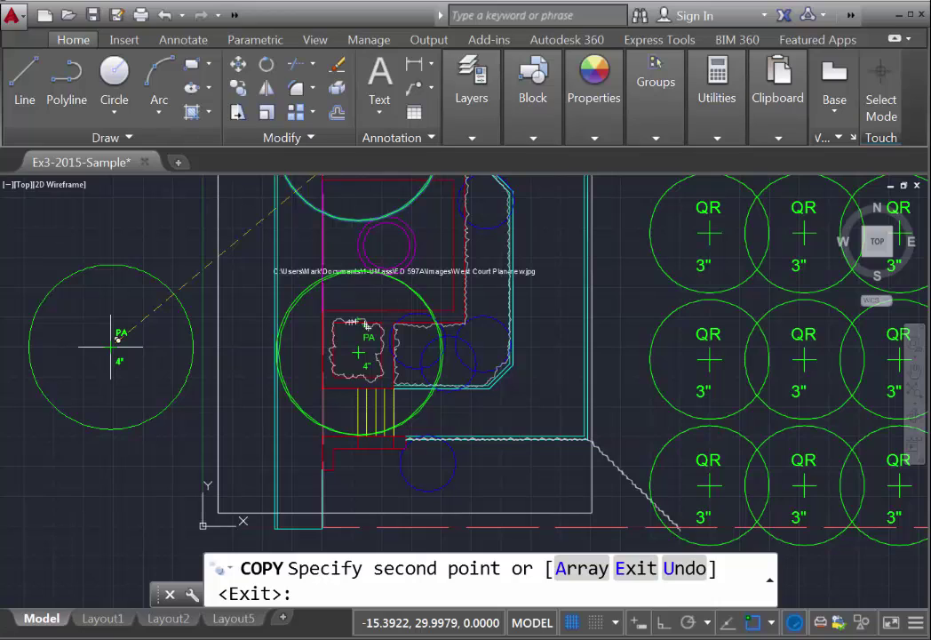
pyautogui.press('Escape')
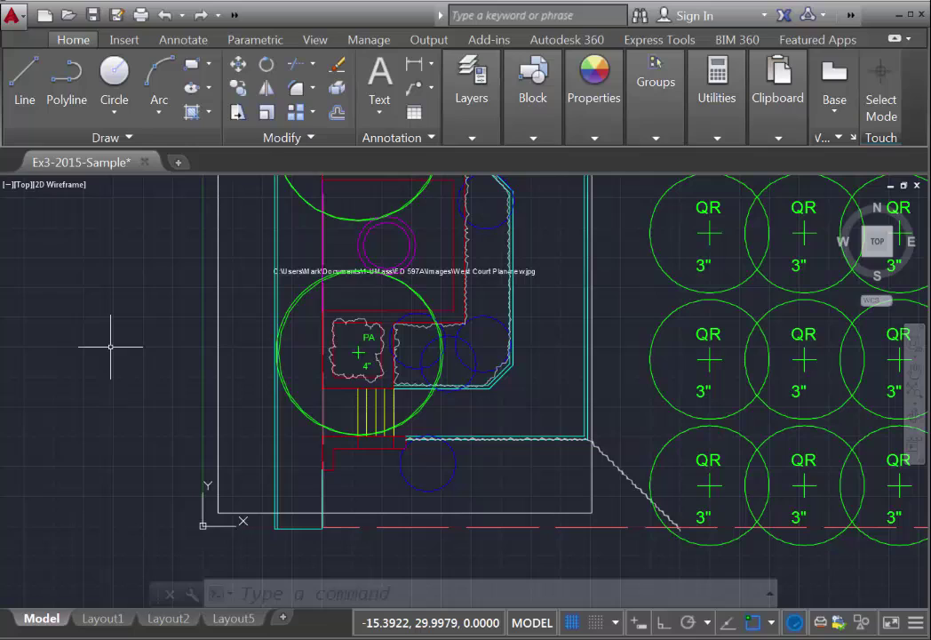